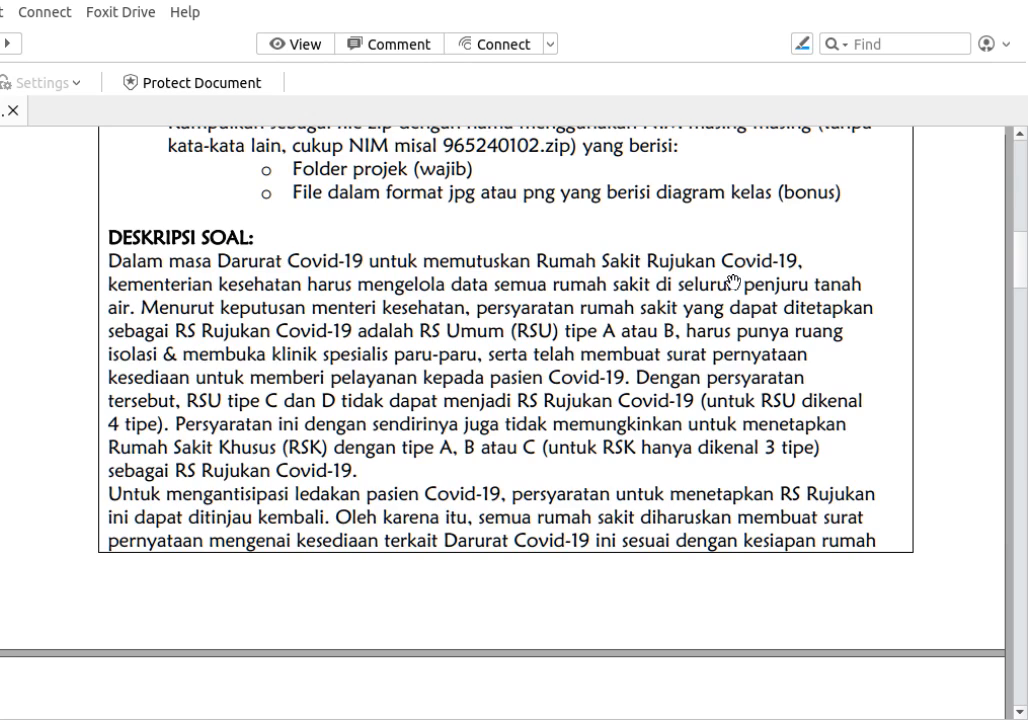
Read the assignment's problem description through the data details for the RSU, RSK and statement letter.
{"action": "scroll", "coordinate": [733, 283], "scroll_direction": "down", "scroll_amount": 1}
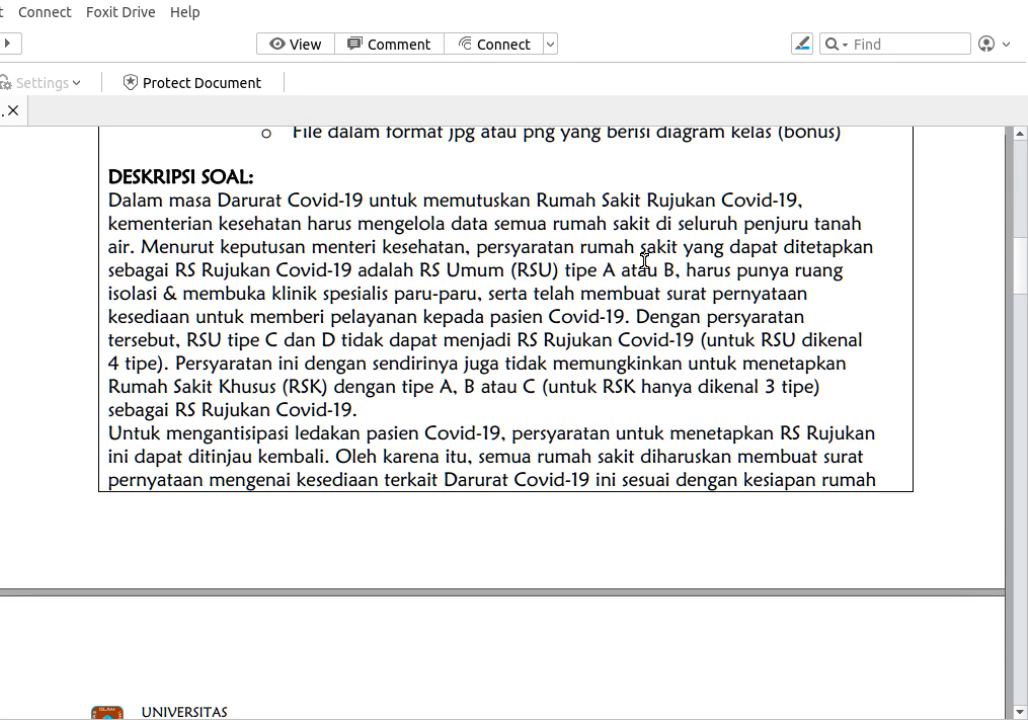
{"action": "scroll", "coordinate": [644, 260], "scroll_direction": "down", "scroll_amount": 4}
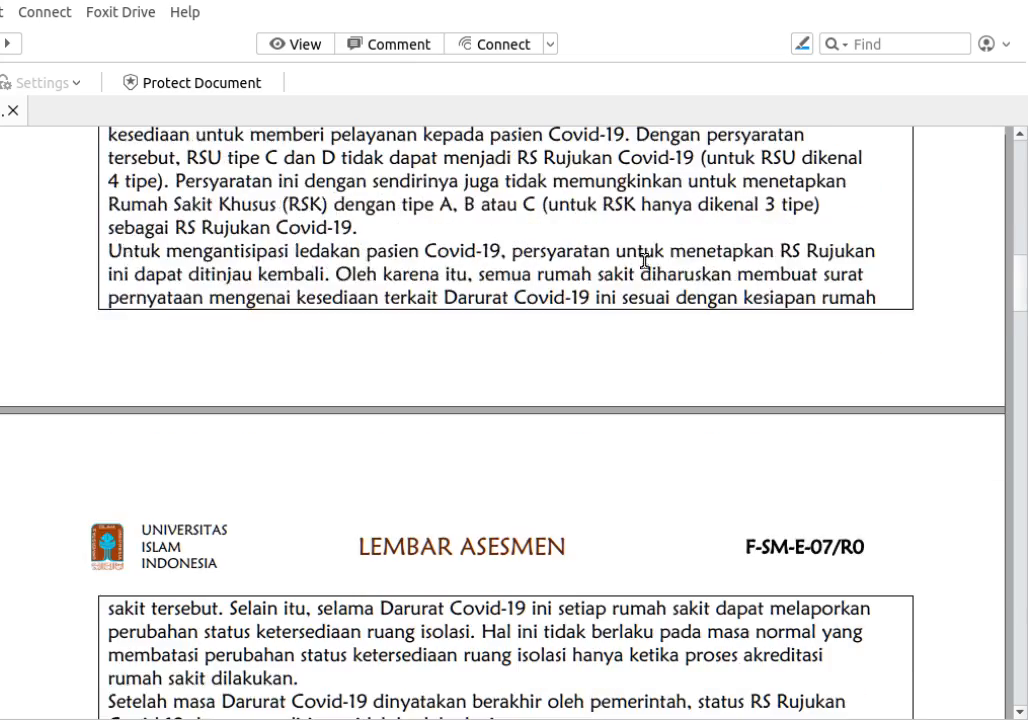
{"action": "scroll", "coordinate": [646, 262], "scroll_direction": "down", "scroll_amount": 6}
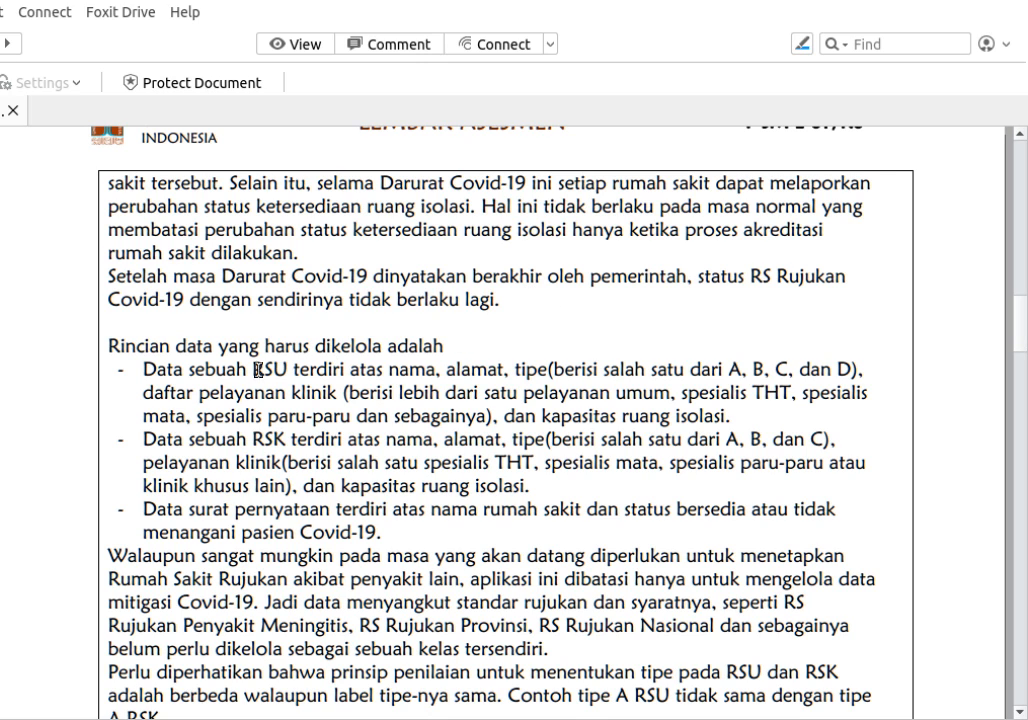
{"action": "left_click_drag", "start_coordinate": [153, 378], "coordinate": [420, 535]}
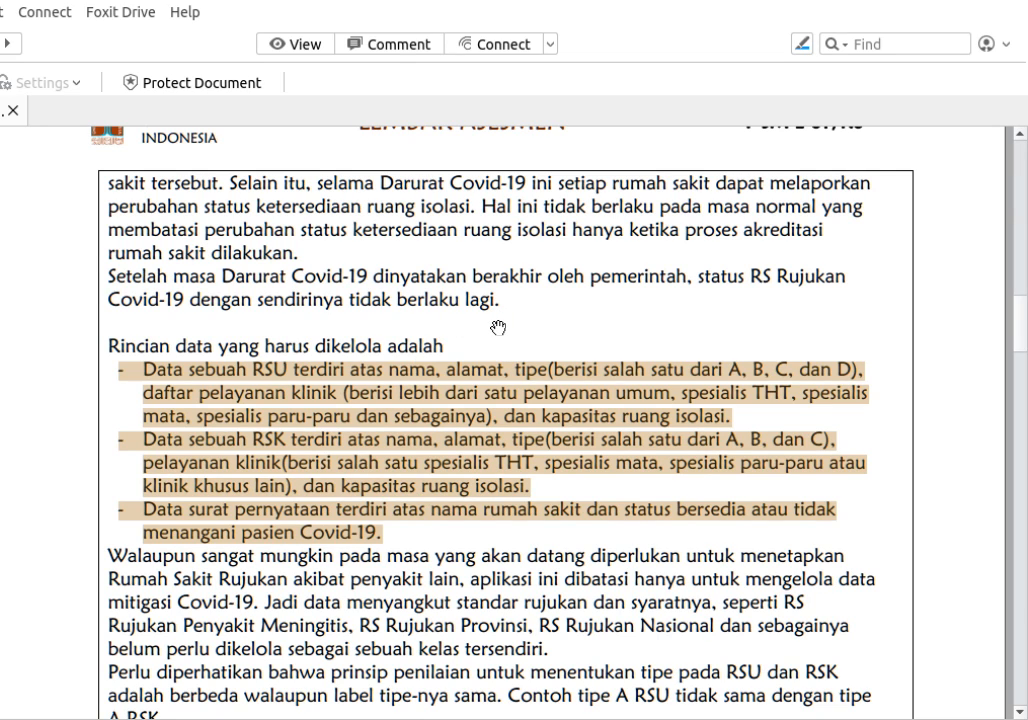
{"action": "left_click", "coordinate": [421, 544]}
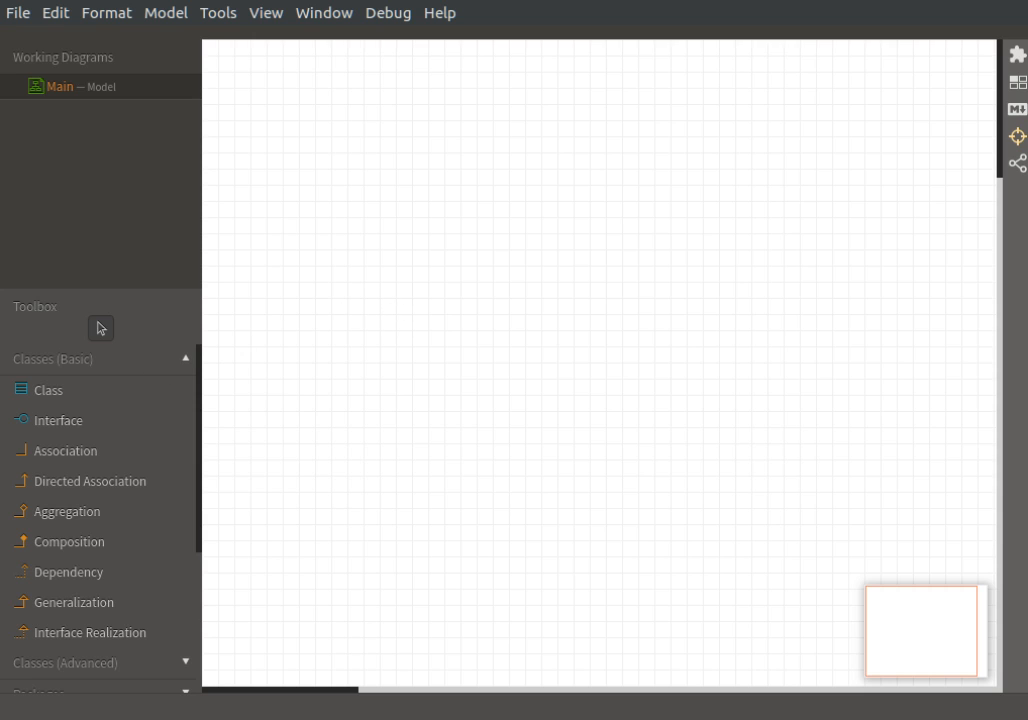
Add a class named RSUmum to the empty diagram and give it the attribute "nama: String".
{"action": "left_click", "coordinate": [62, 394]}
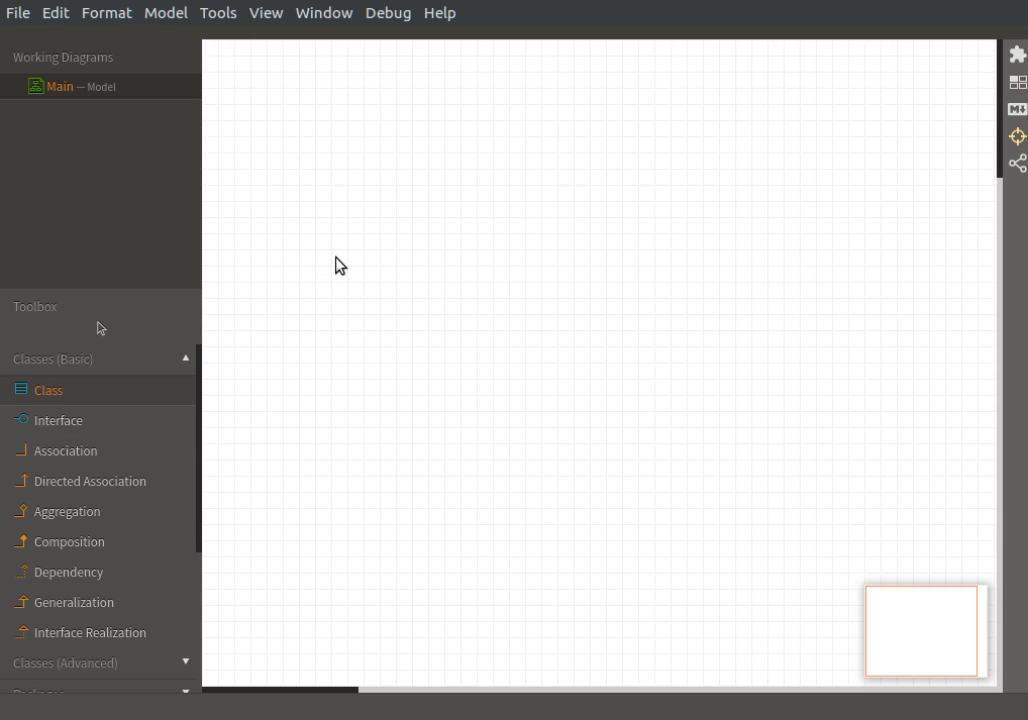
{"action": "left_click", "coordinate": [340, 265]}
{"action": "type", "text": "R"}
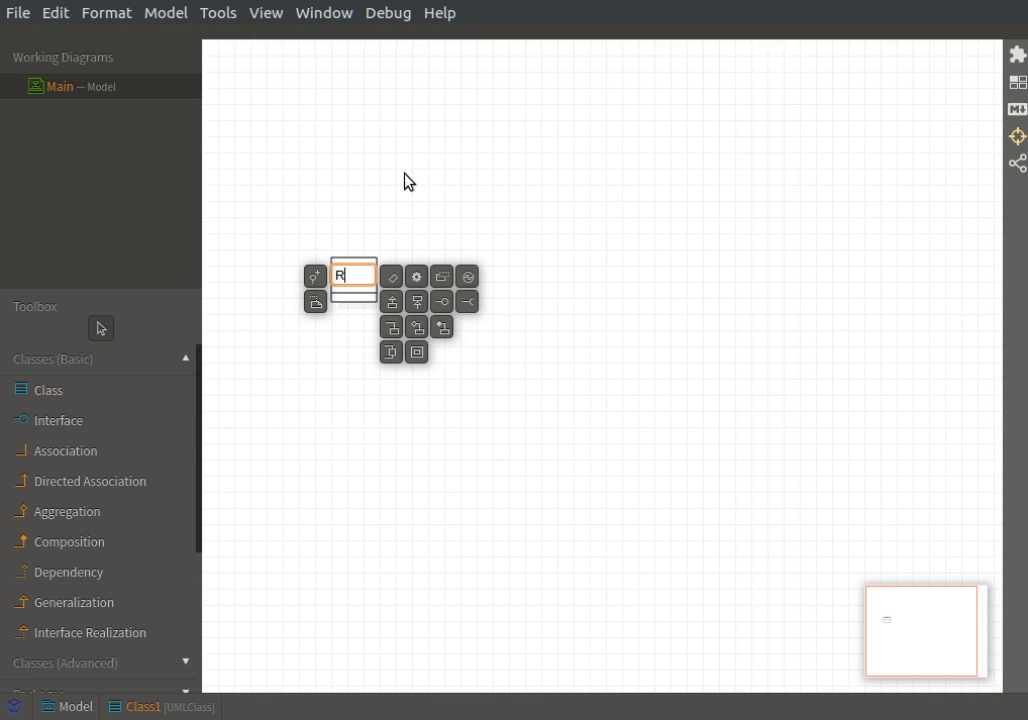
{"action": "type", "text": "SUmum"}
{"action": "left_click", "coordinate": [396, 279]}
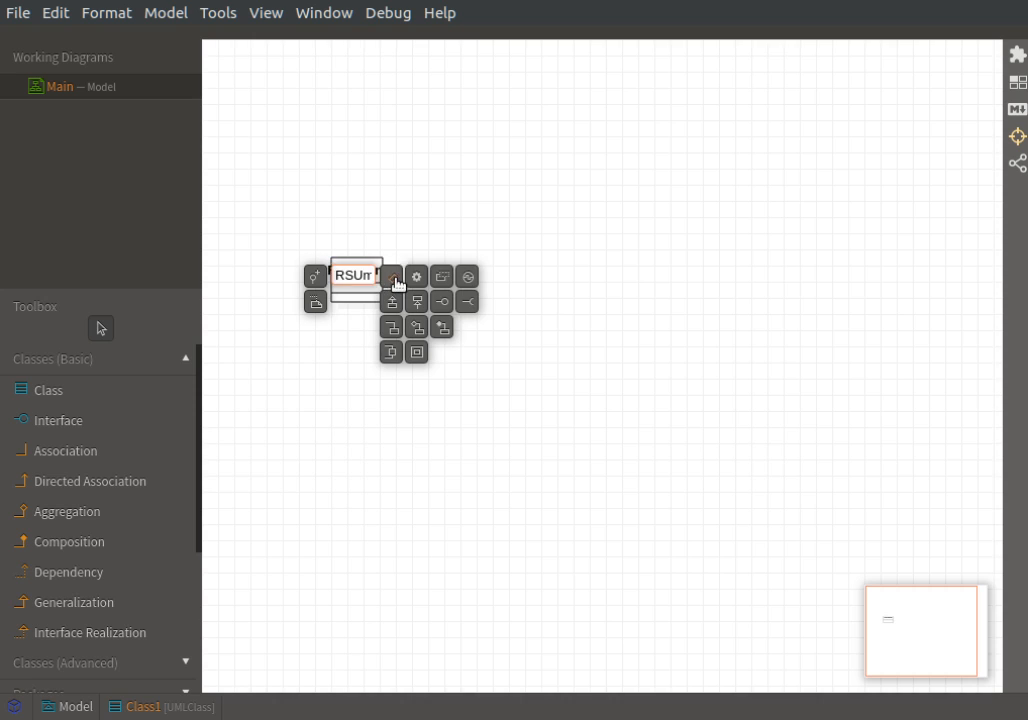
{"action": "left_click", "coordinate": [395, 280]}
{"action": "type", "text": "nama: String"}
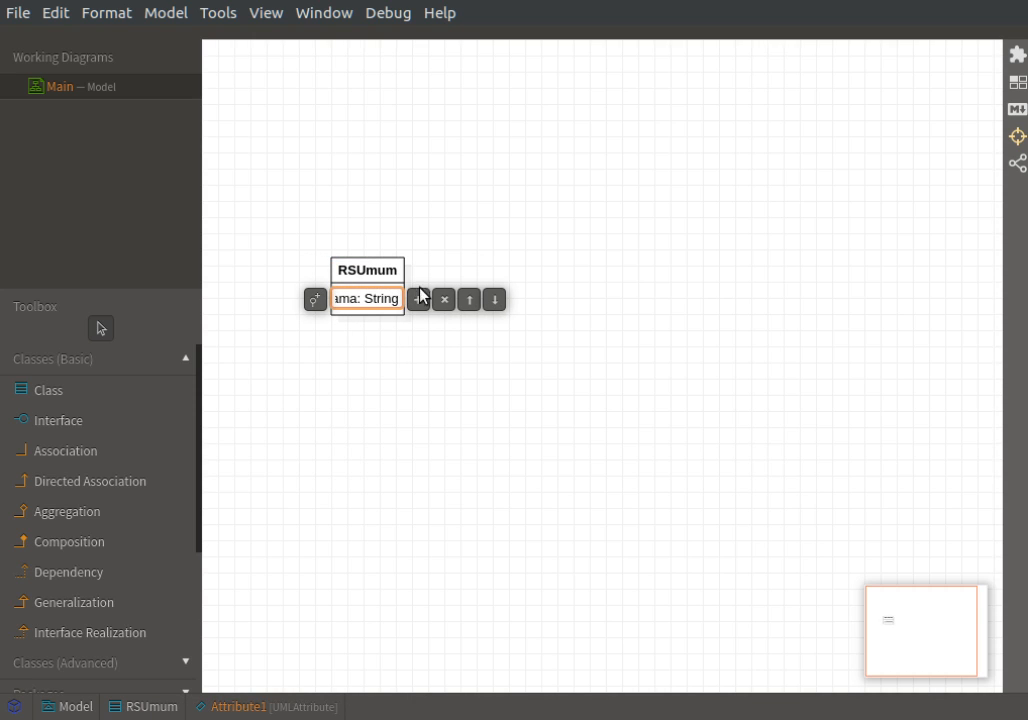
Add the attributes "alamat: String" and "tipe: char" to the RSUmum class.
{"action": "left_click", "coordinate": [428, 299]}
{"action": "type", "text": "alamat"}
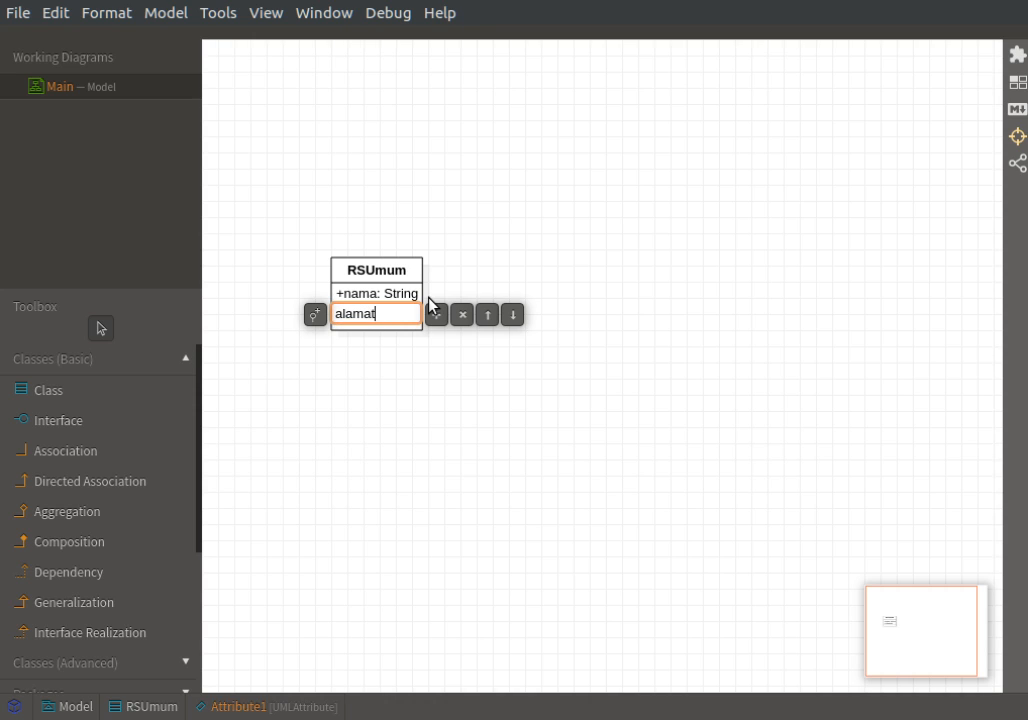
{"action": "type", "text": ": String"}
{"action": "left_click", "coordinate": [435, 318]}
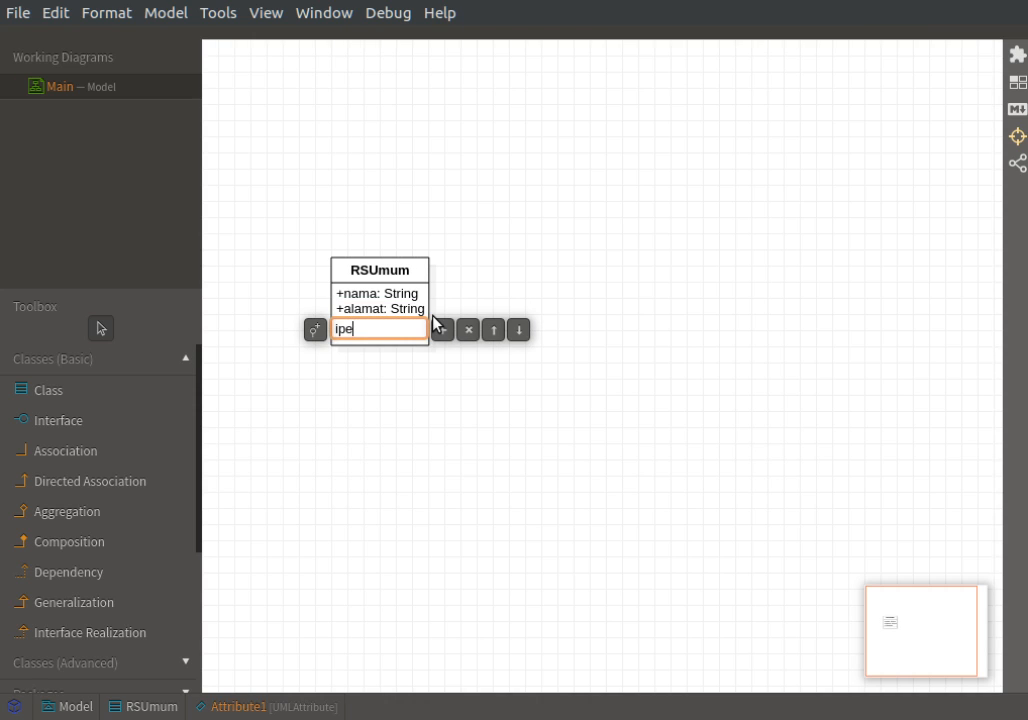
{"action": "type", "text": "tipe: char"}
Add the attribute "klinik: String*" below tipe in the RSUmum class.
{"action": "left_click", "coordinate": [441, 331]}
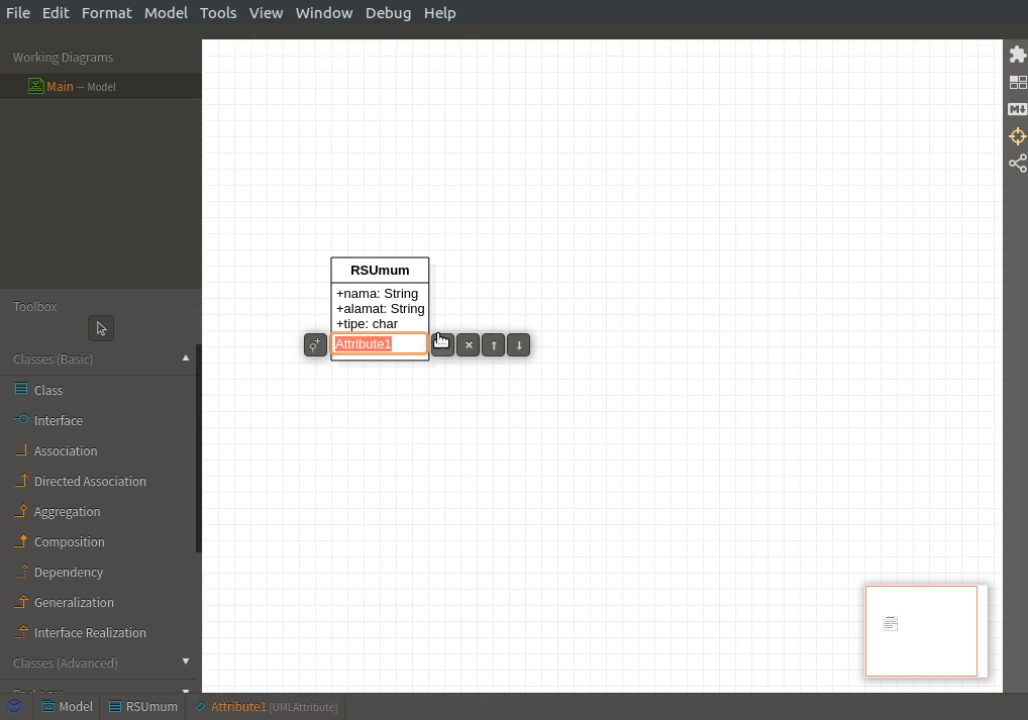
{"action": "type", "text": "klinik"}
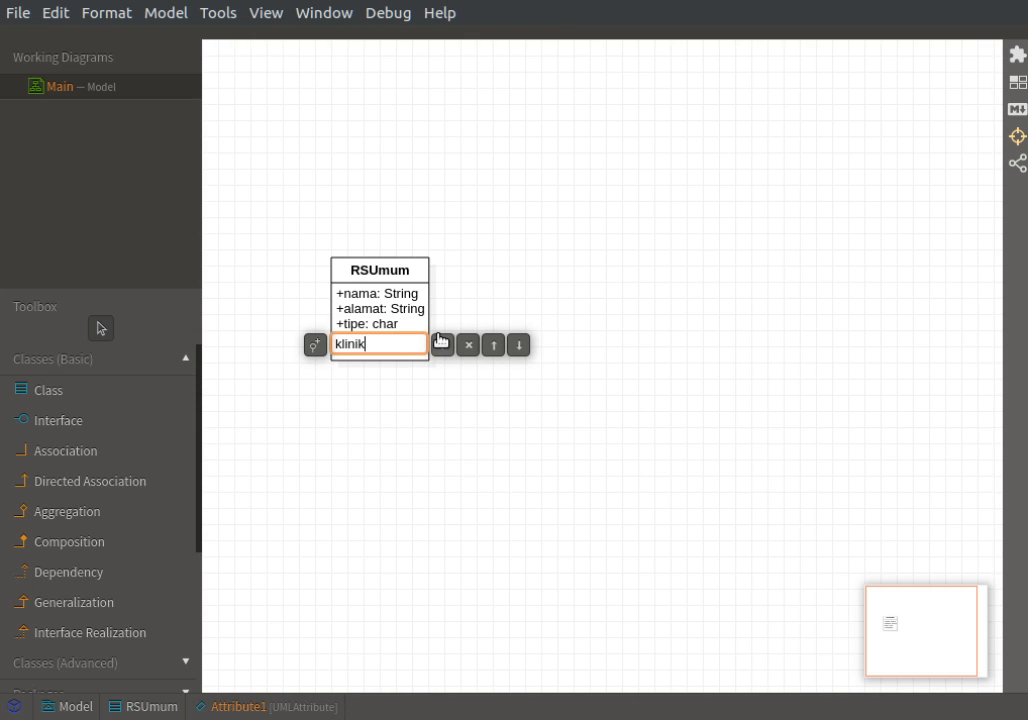
{"action": "type", "text": ": String[]"}
{"action": "key", "text": "BackSpace"}
{"action": "key", "text": "BackSpace"}
{"action": "type", "text": "*"}
Add the attribute "kapIso: int" as the last attribute of the RSUmum class.
{"action": "left_click", "coordinate": [442, 346]}
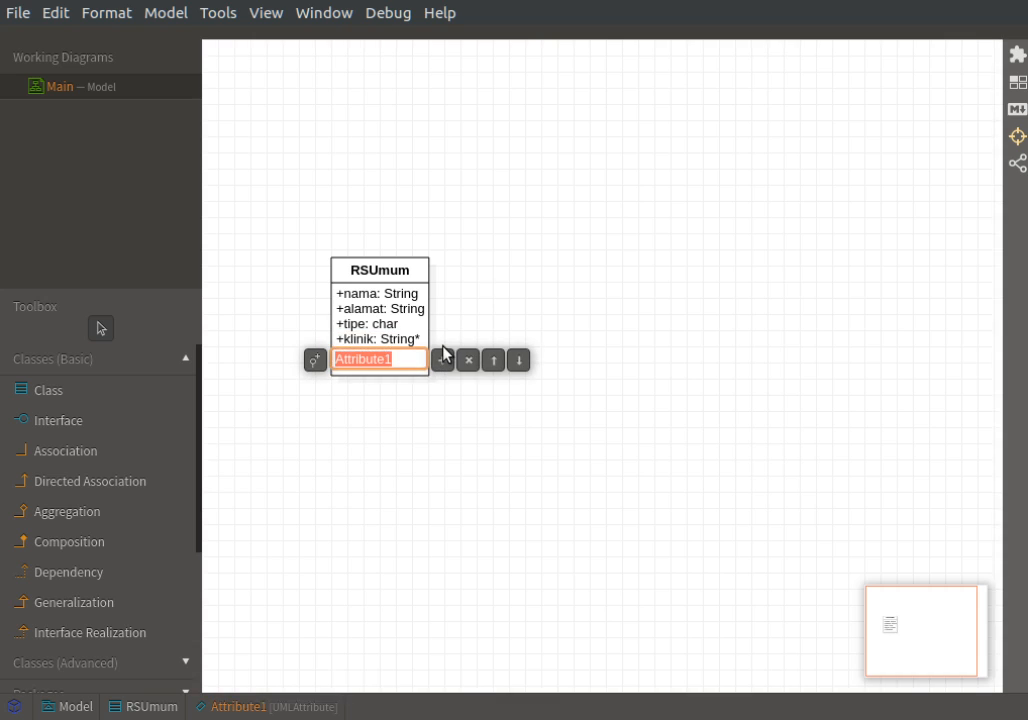
{"action": "type", "text": "kaplso"}
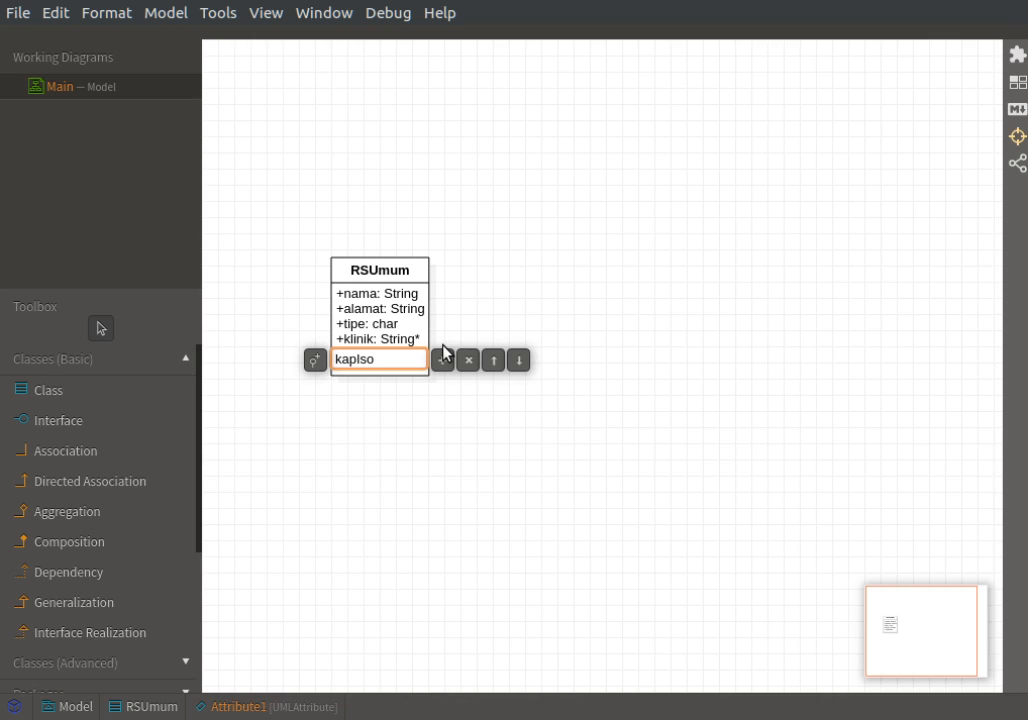
{"action": "type", "text": ": int"}
{"action": "left_click", "coordinate": [365, 402]}
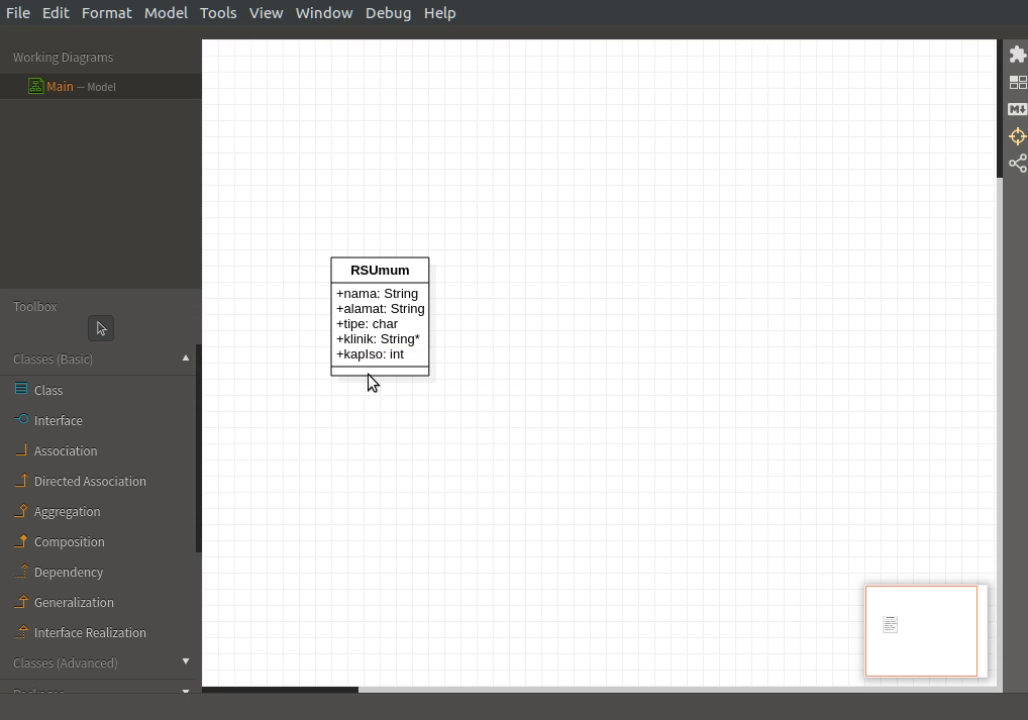
Set the visibility of RSUmum's kapIso, klinik and tipe attributes to private.
{"action": "double_click", "coordinate": [350, 357]}
{"action": "left_click", "coordinate": [314, 360]}
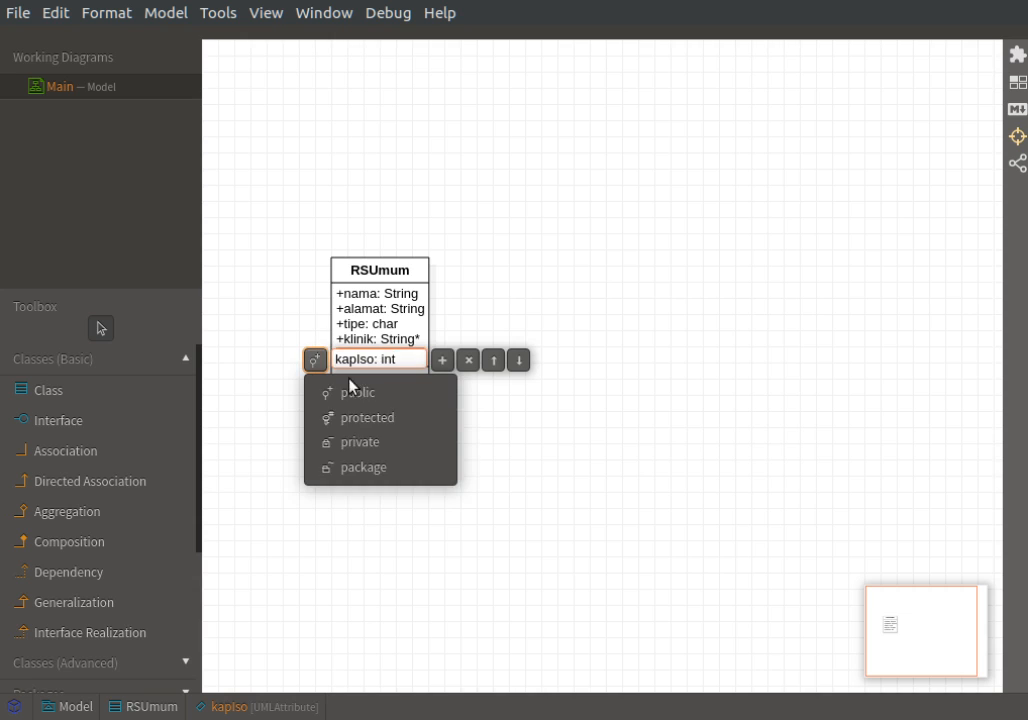
{"action": "double_click", "coordinate": [365, 344]}
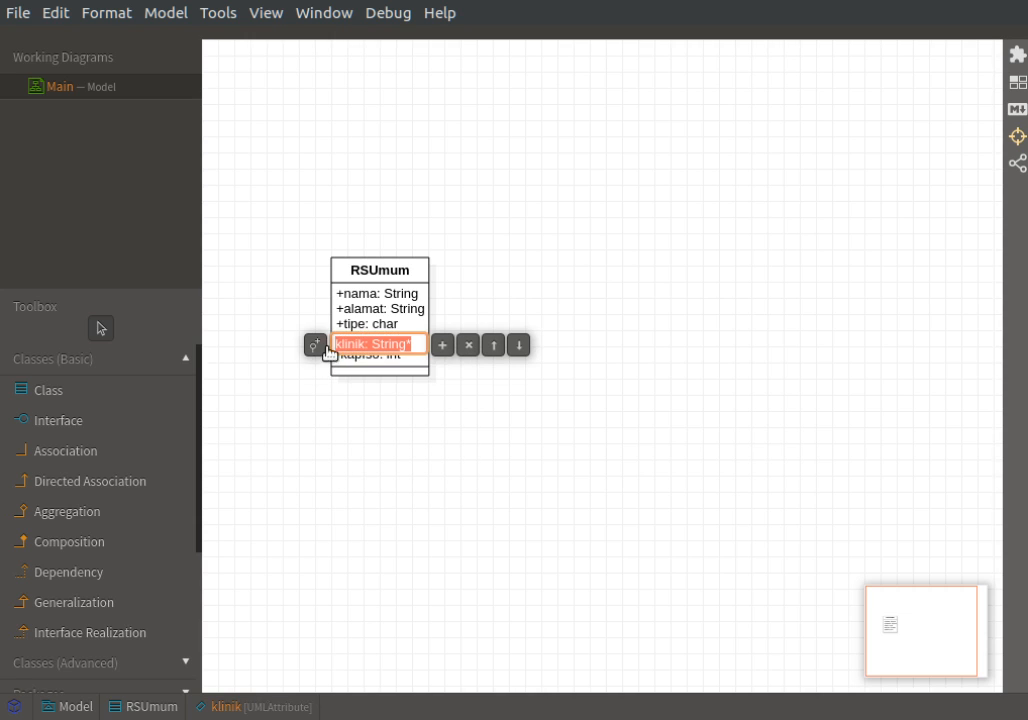
{"action": "left_click", "coordinate": [315, 346]}
{"action": "left_click", "coordinate": [362, 430]}
{"action": "double_click", "coordinate": [378, 326]}
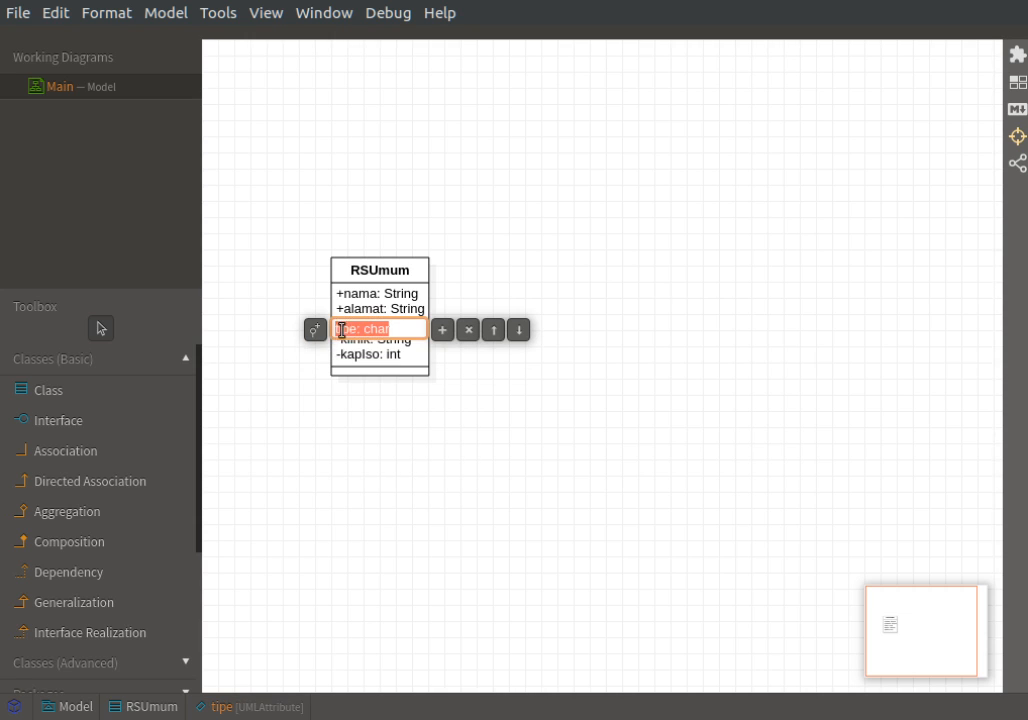
{"action": "left_click", "coordinate": [315, 330]}
{"action": "left_click", "coordinate": [366, 419]}
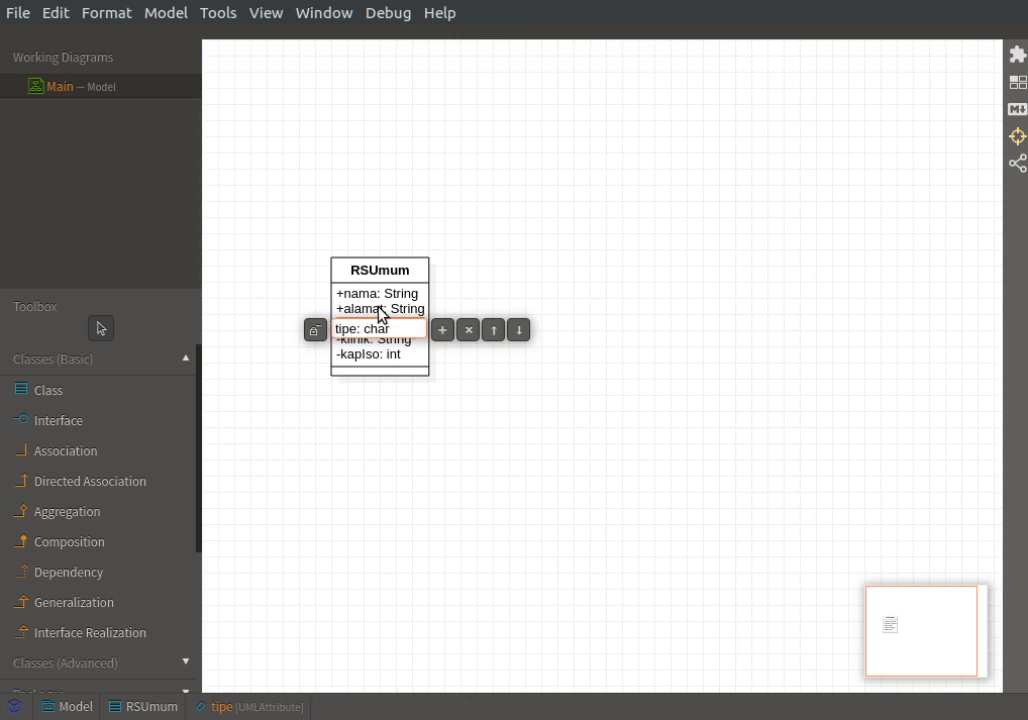
Set the visibility of RSUmum's alamat and nama attributes to private.
{"action": "double_click", "coordinate": [380, 307]}
{"action": "left_click", "coordinate": [318, 315]}
{"action": "left_click", "coordinate": [367, 392]}
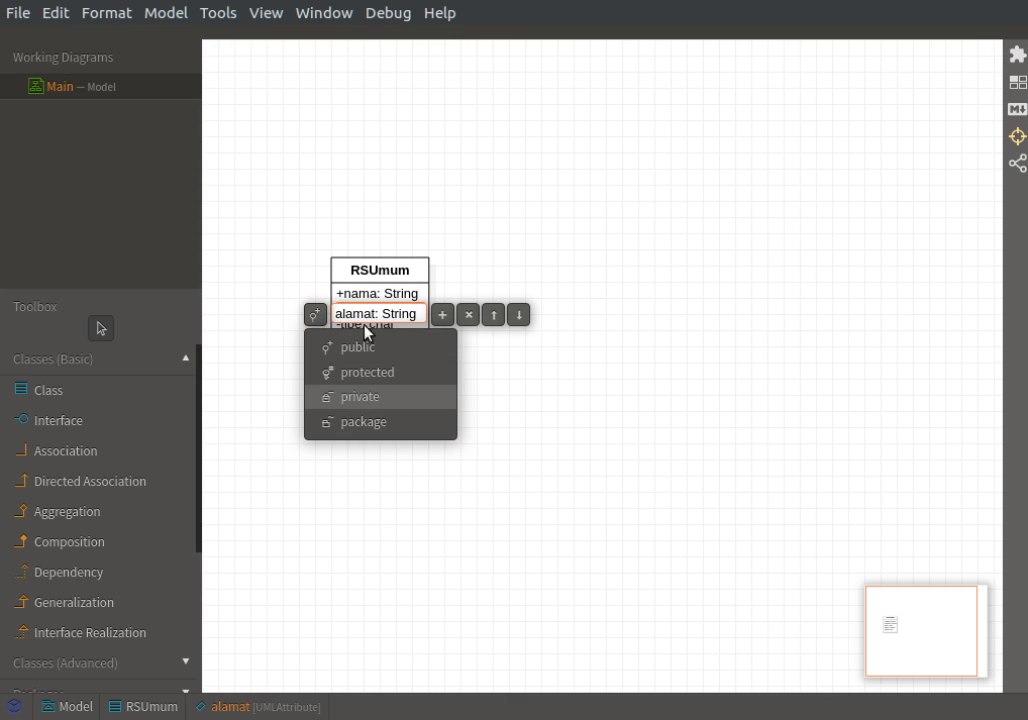
{"action": "double_click", "coordinate": [365, 295]}
{"action": "left_click", "coordinate": [315, 300]}
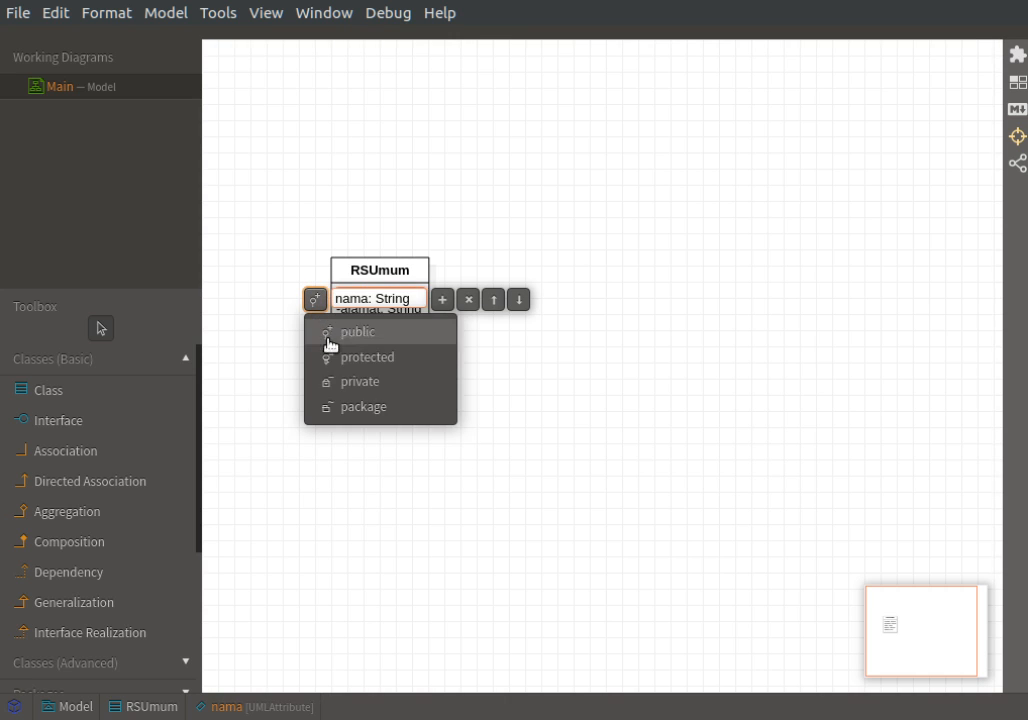
{"action": "left_click", "coordinate": [349, 388]}
{"action": "left_click", "coordinate": [238, 396]}
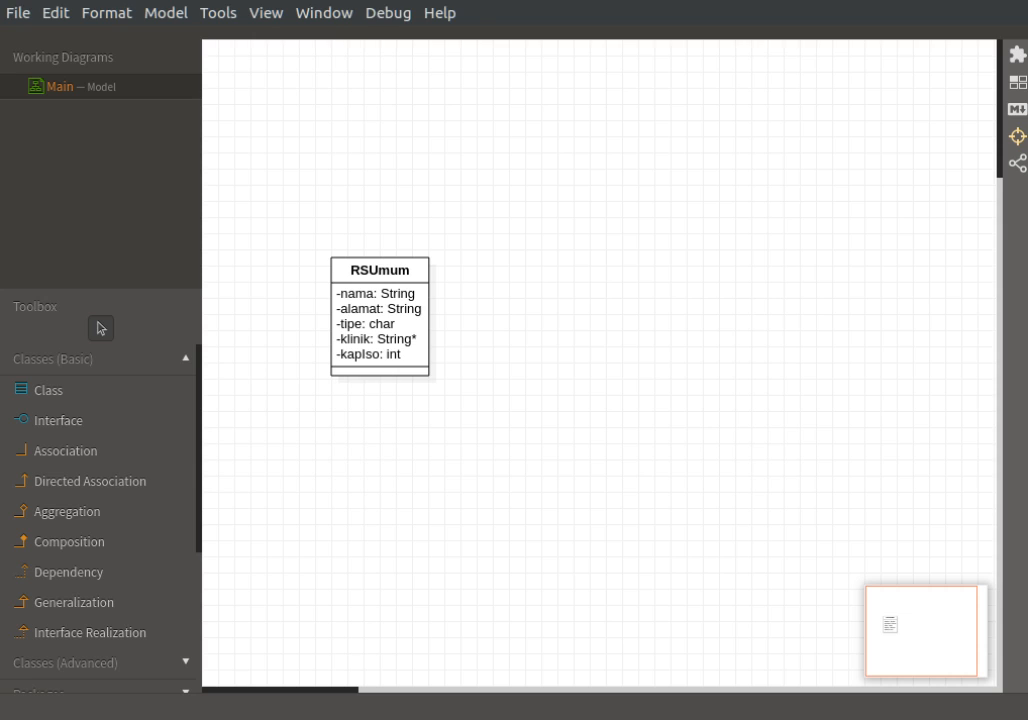
Add a second class named RSKhusus beside RSUmum and give it the attribute "nama: String".
{"action": "left_click", "coordinate": [71, 391]}
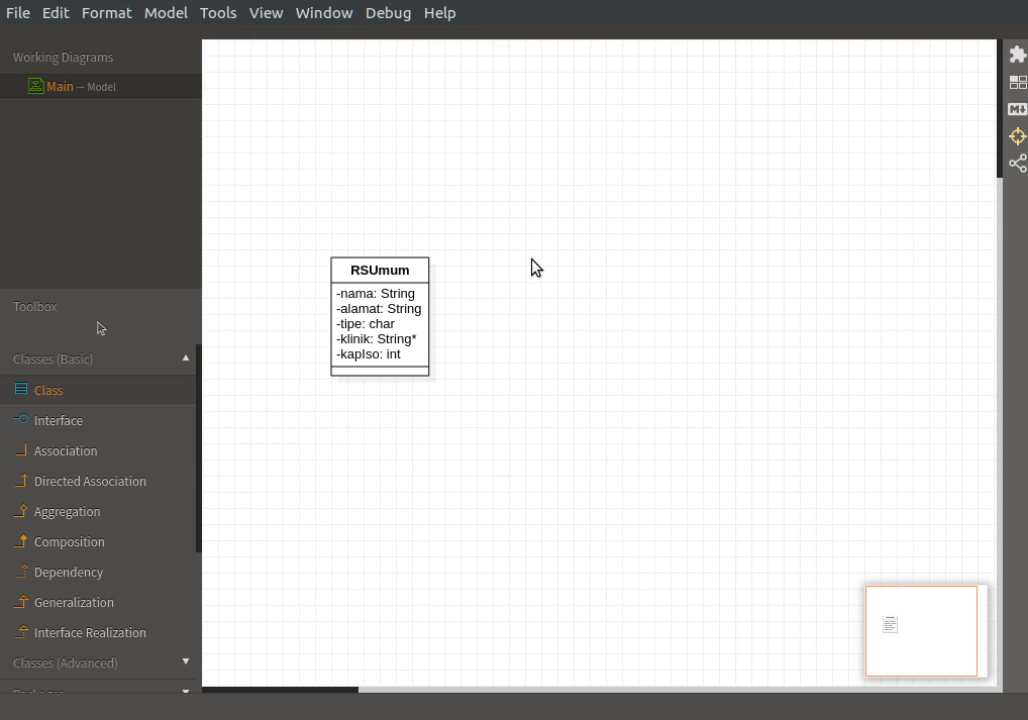
{"action": "left_click", "coordinate": [533, 265]}
{"action": "type", "text": "Khusus"}
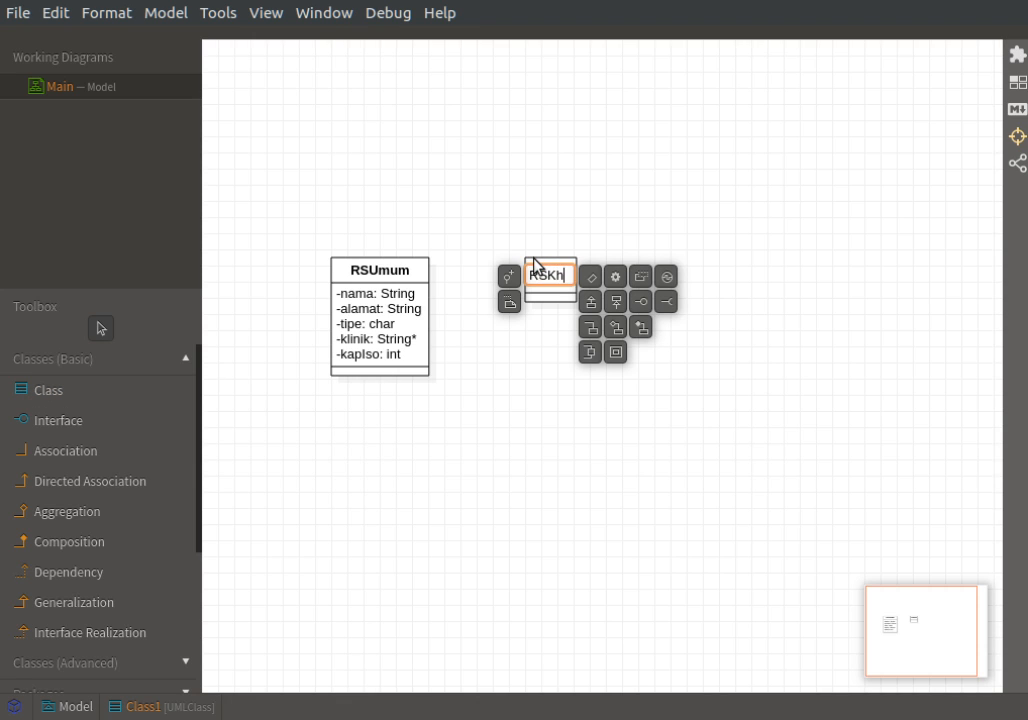
{"action": "left_click", "coordinate": [591, 283]}
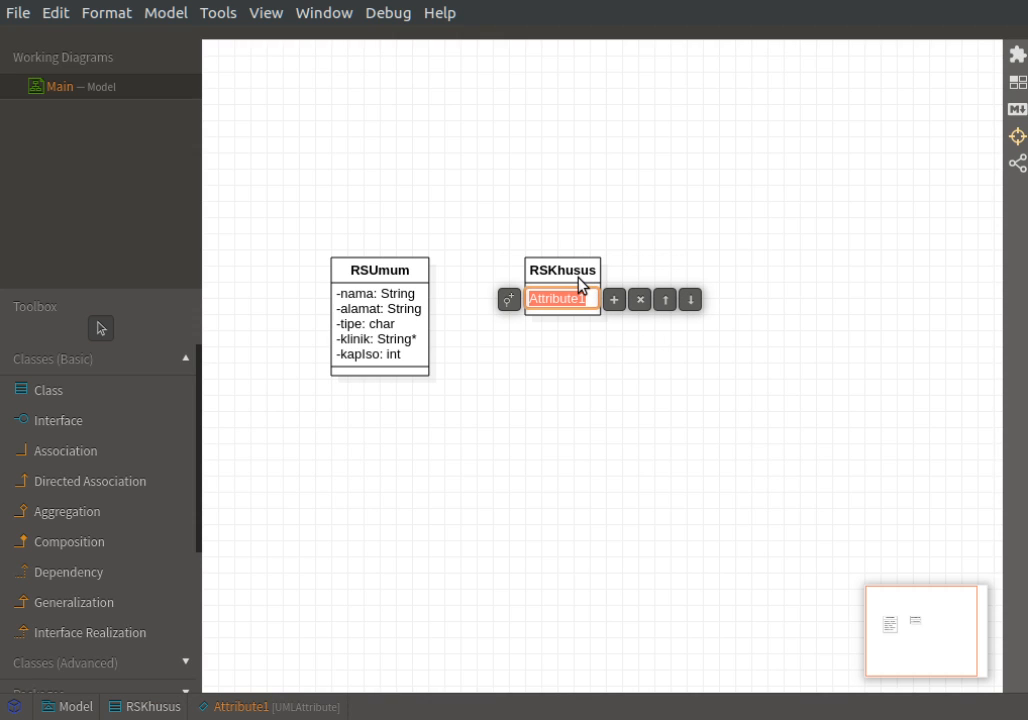
{"action": "type", "text": "nama: String"}
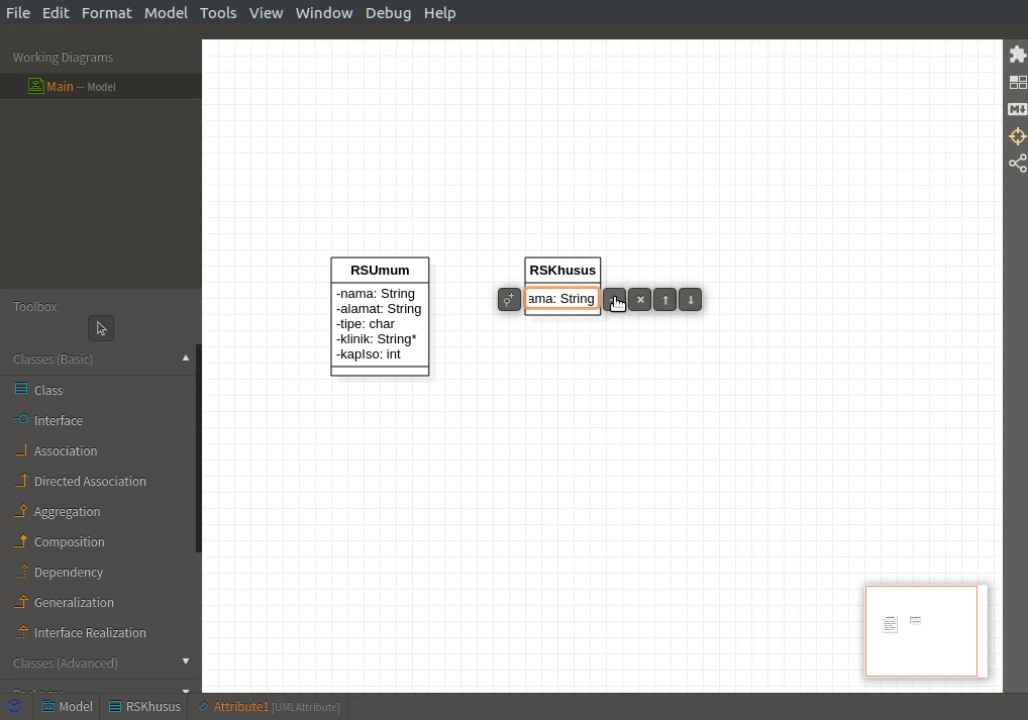
Add the attributes "alamat: String" and "tipe: char" to the RSKhusus class.
{"action": "left_click", "coordinate": [610, 300]}
{"action": "type", "text": "alamat: String"}
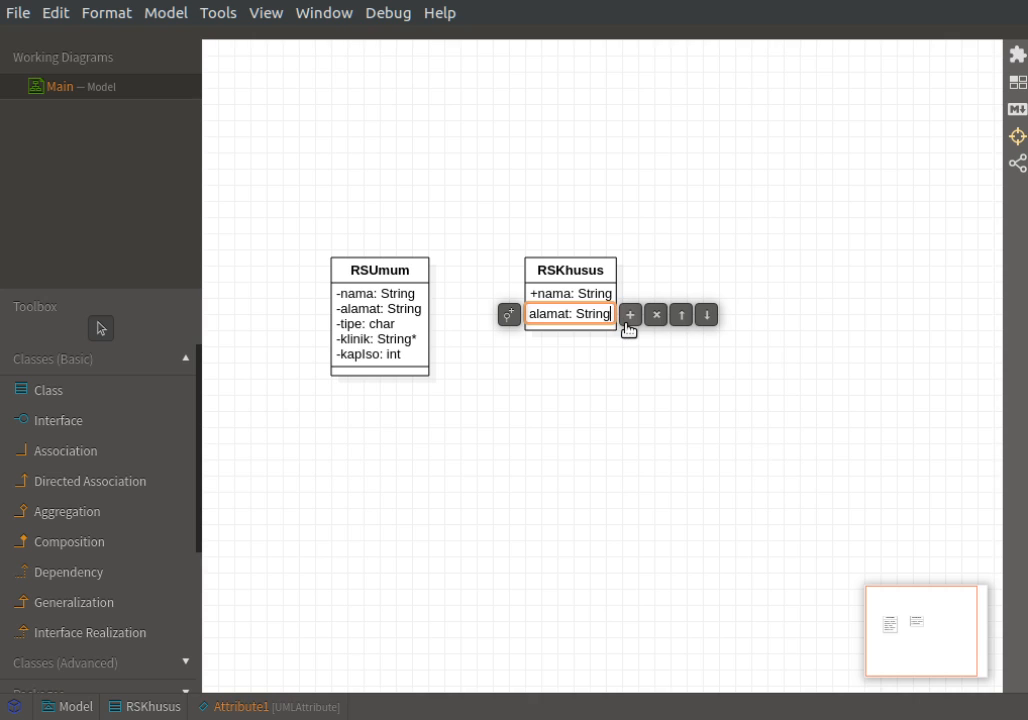
{"action": "left_click", "coordinate": [629, 319]}
{"action": "type", "text": "tipe"}
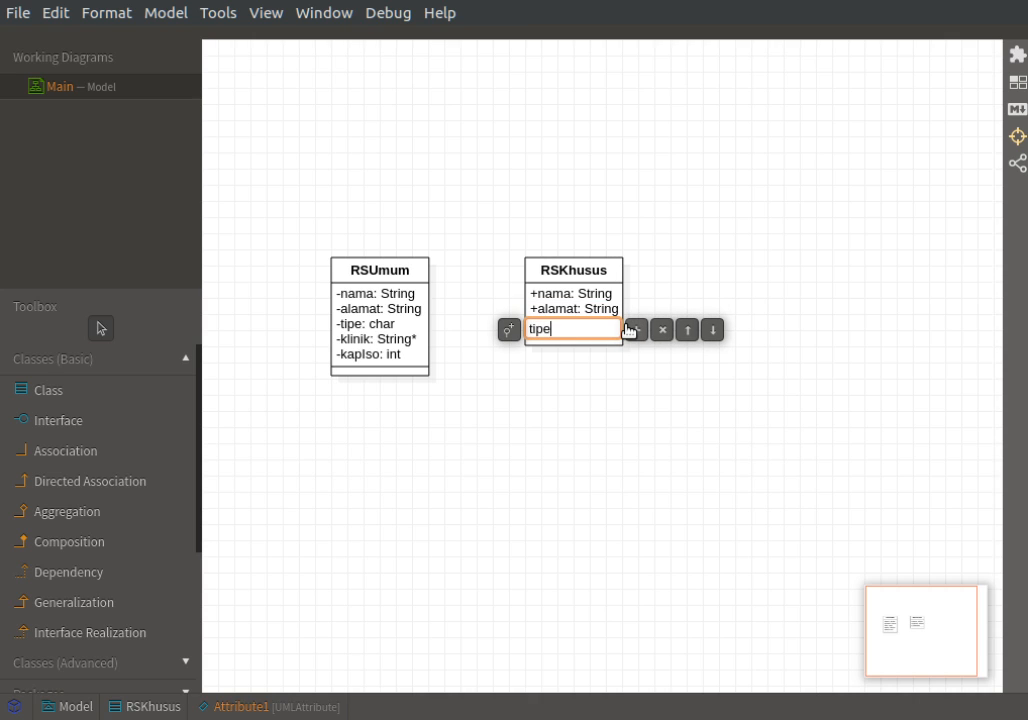
{"action": "type", "text": ": char"}
Add the attributes "layanan: String" and "kapIso: int" to the RSKhusus class.
{"action": "left_click", "coordinate": [633, 331]}
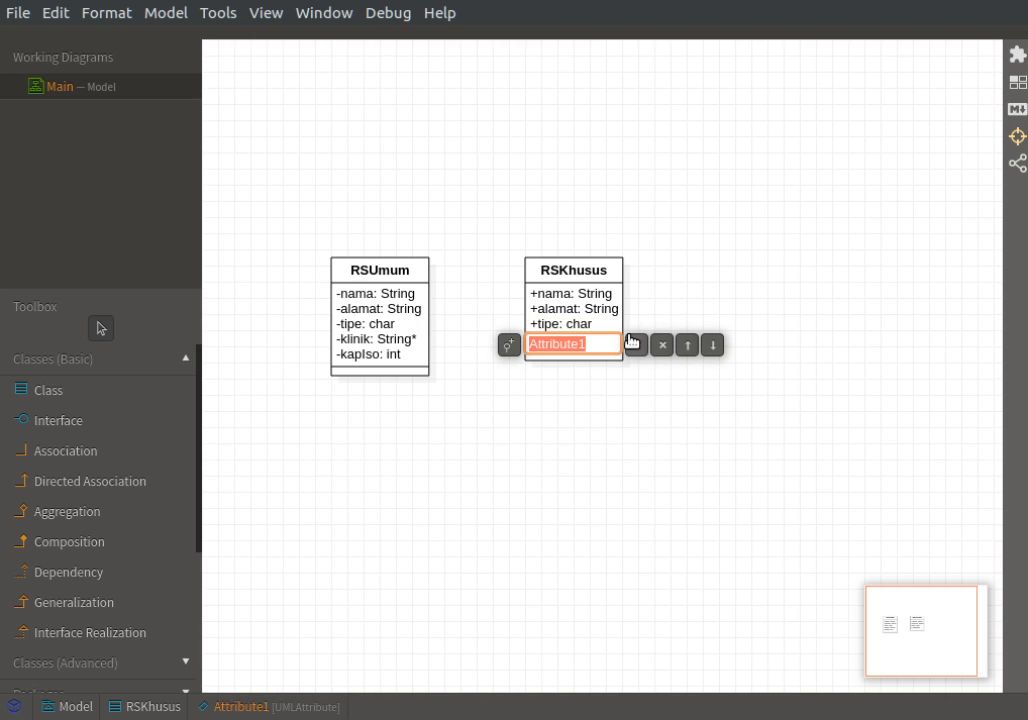
{"action": "type", "text": "layanan:"}
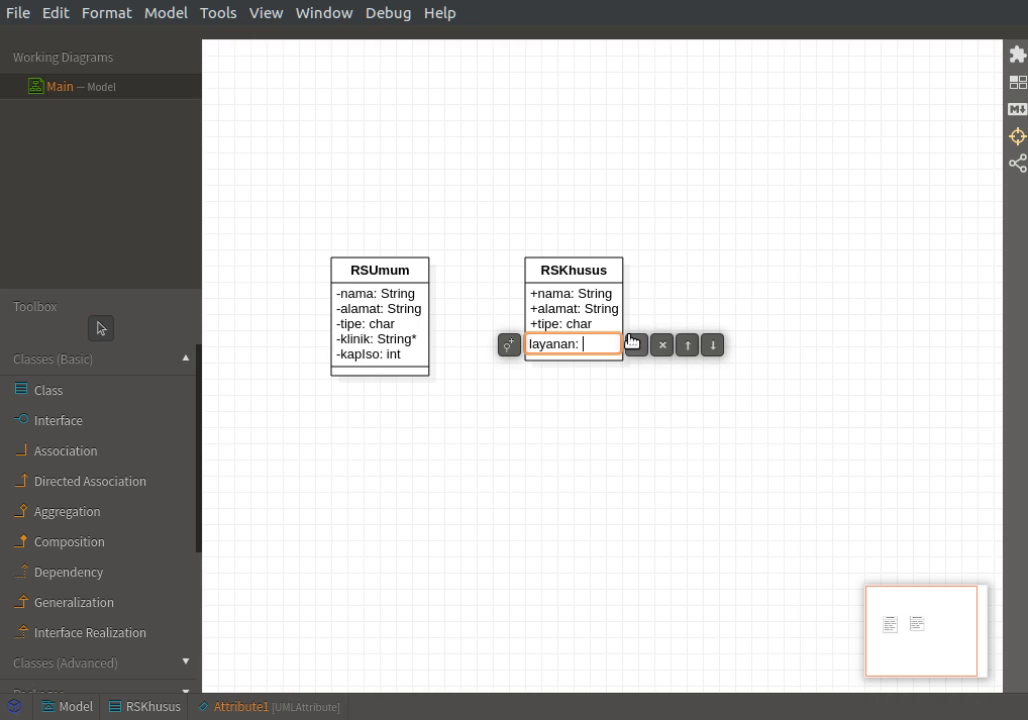
{"action": "type", "text": "String"}
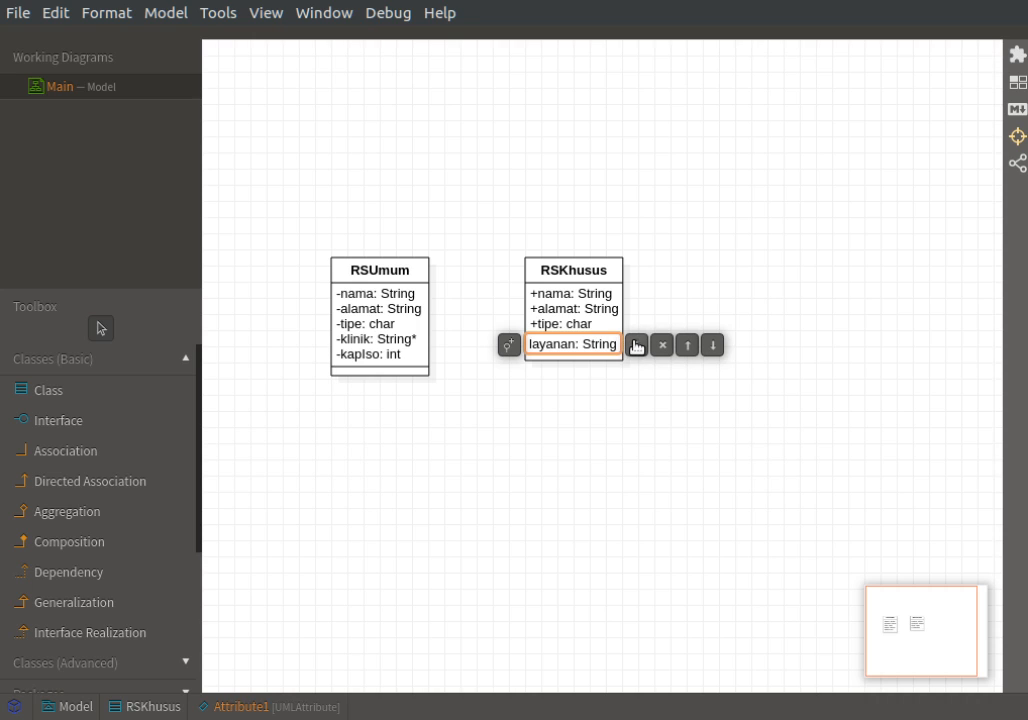
{"action": "left_click", "coordinate": [636, 345]}
{"action": "type", "text": "k"}
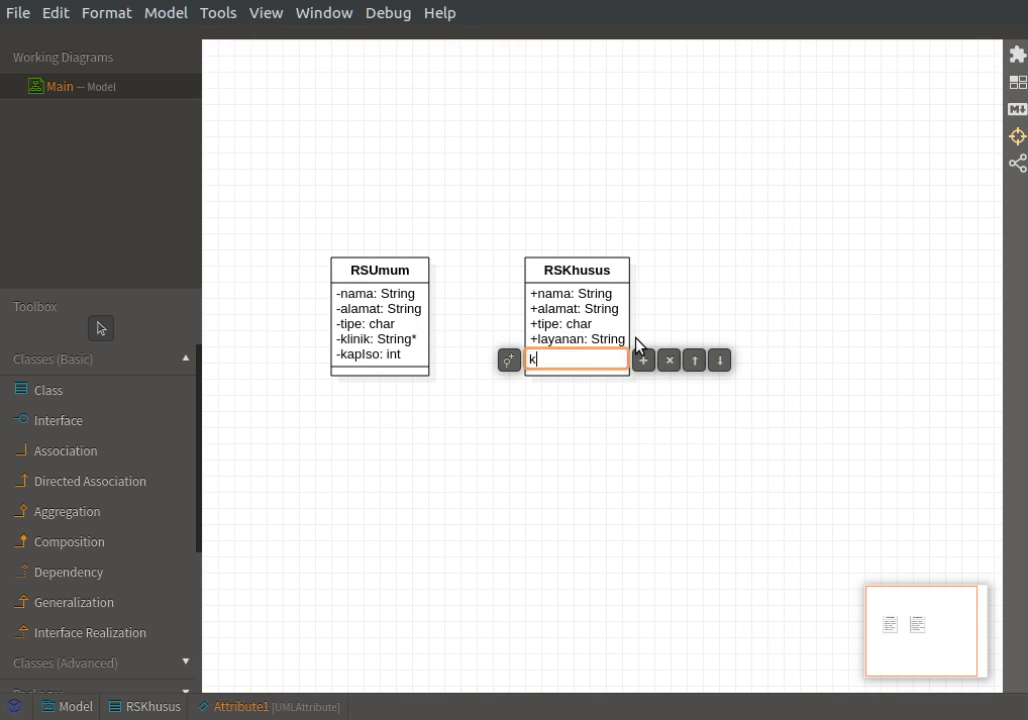
{"action": "type", "text": "apIso: int"}
Set the visibility of RSKhusus's kapIso, layanan and tipe attributes to private.
{"action": "left_click", "coordinate": [507, 362]}
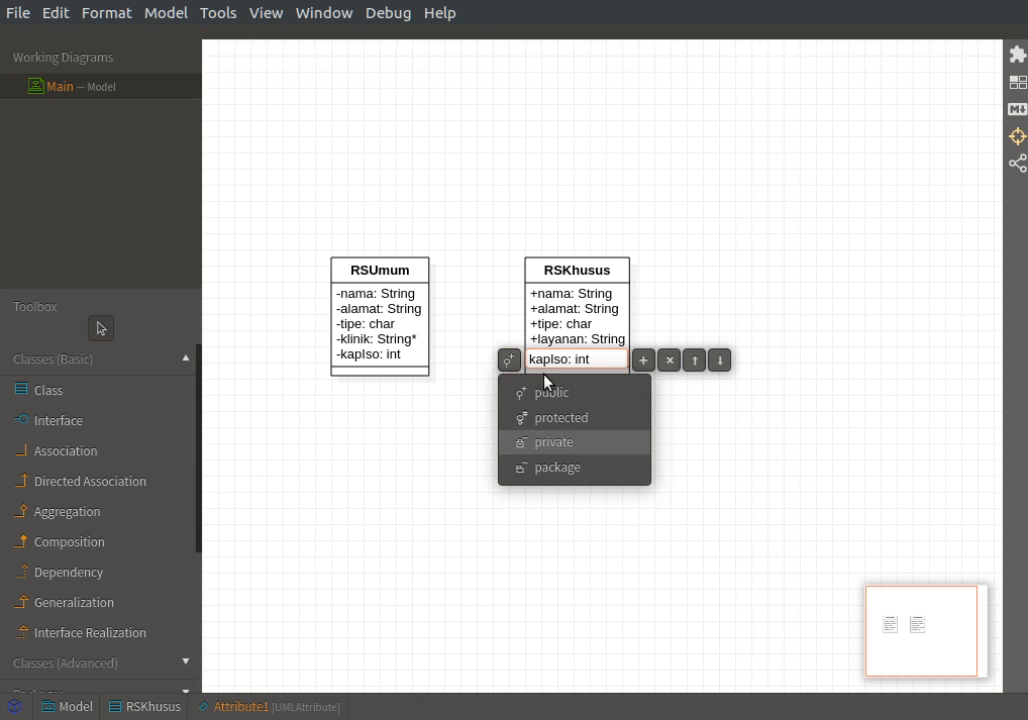
{"action": "left_click", "coordinate": [545, 442]}
{"action": "double_click", "coordinate": [571, 339]}
{"action": "left_click", "coordinate": [509, 347]}
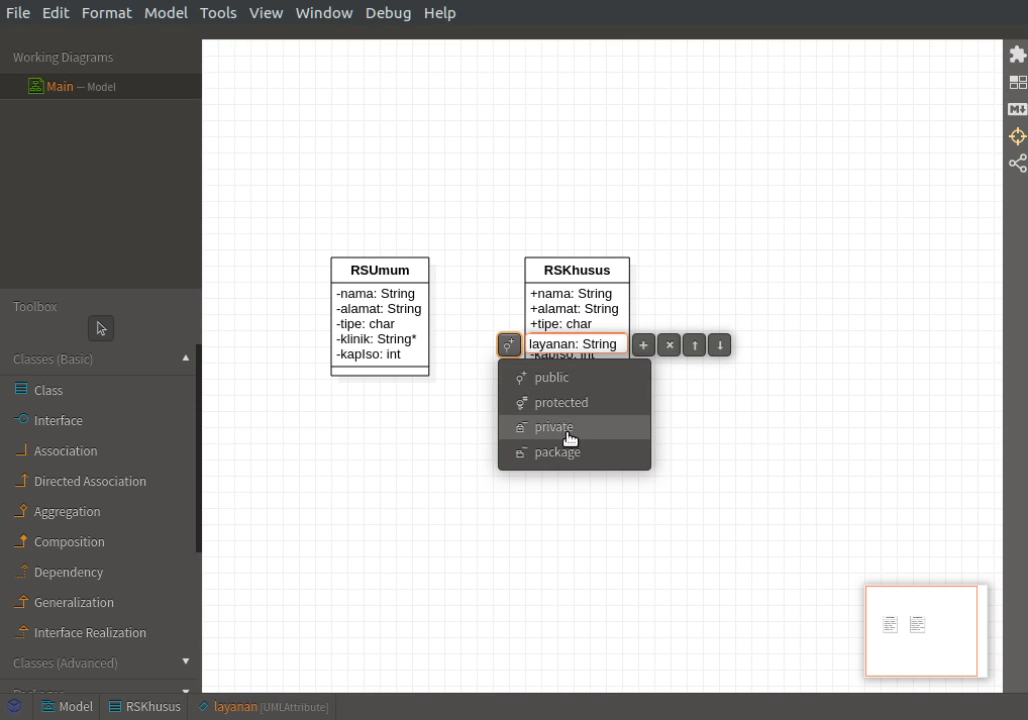
{"action": "left_click", "coordinate": [562, 433]}
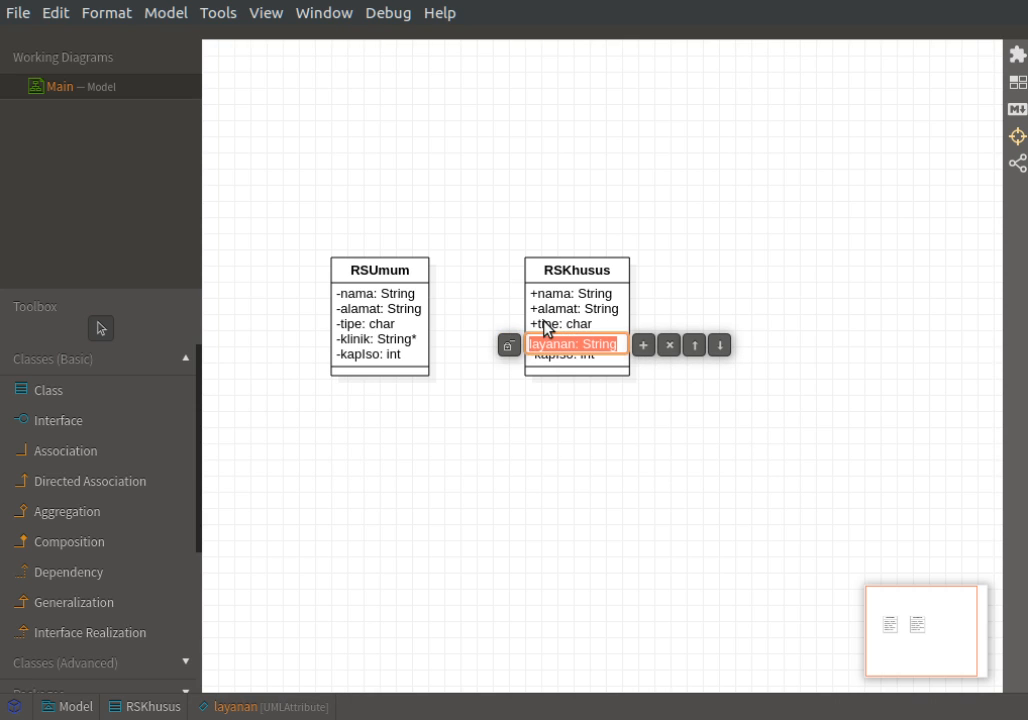
{"action": "double_click", "coordinate": [545, 328]}
{"action": "left_click", "coordinate": [509, 330]}
{"action": "left_click", "coordinate": [552, 417]}
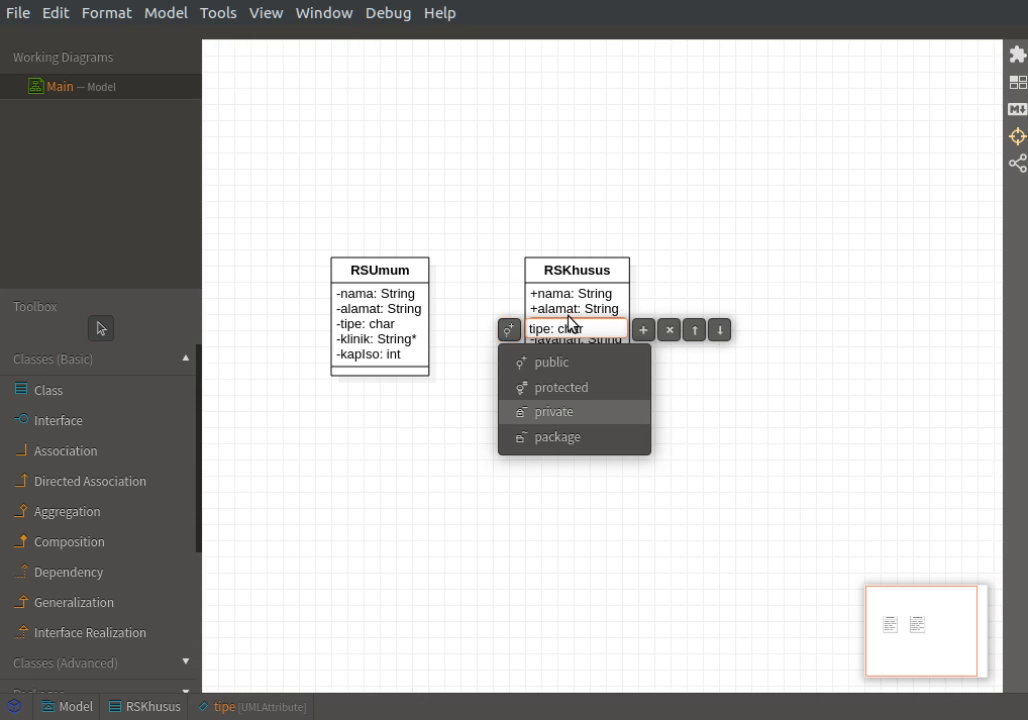
Set the visibility of RSKhusus's alamat and nama attributes to private.
{"action": "double_click", "coordinate": [538, 310]}
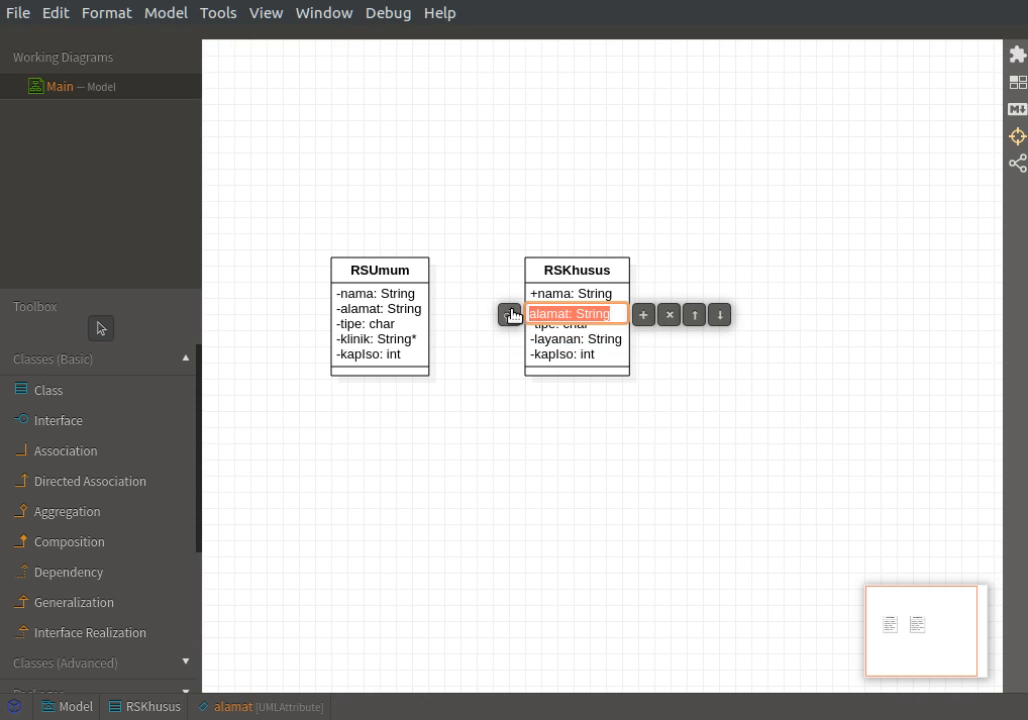
{"action": "left_click", "coordinate": [509, 311]}
{"action": "left_click", "coordinate": [553, 402]}
{"action": "key", "text": "Return"}
{"action": "double_click", "coordinate": [558, 308]}
{"action": "double_click", "coordinate": [538, 296]}
{"action": "left_click", "coordinate": [509, 298]}
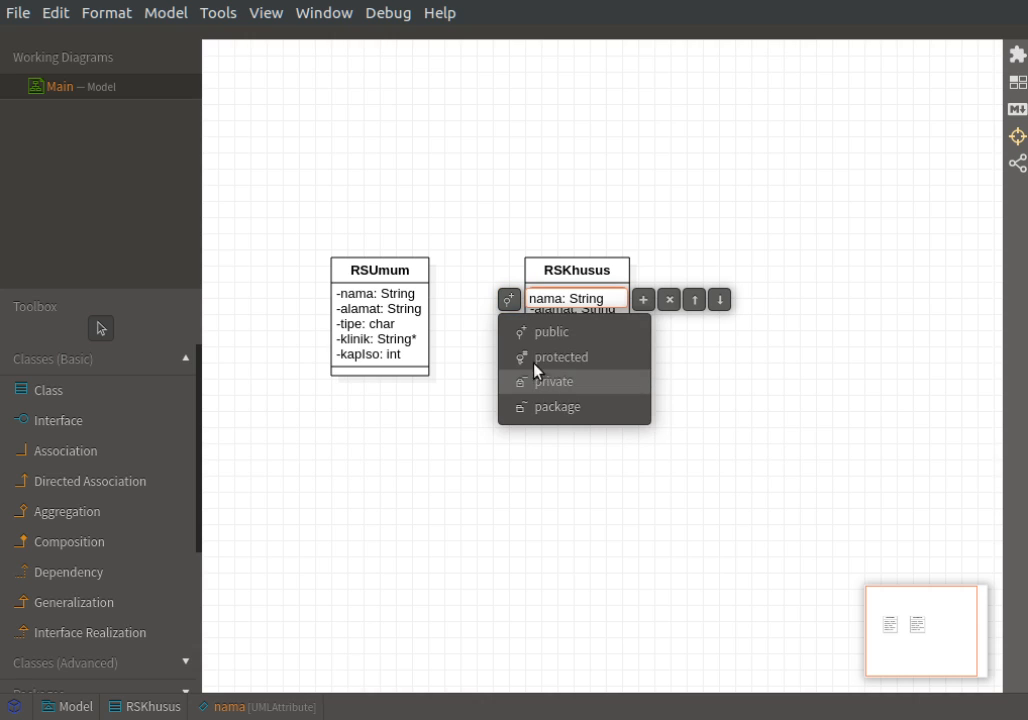
{"action": "left_click", "coordinate": [548, 383]}
{"action": "left_click", "coordinate": [450, 377]}
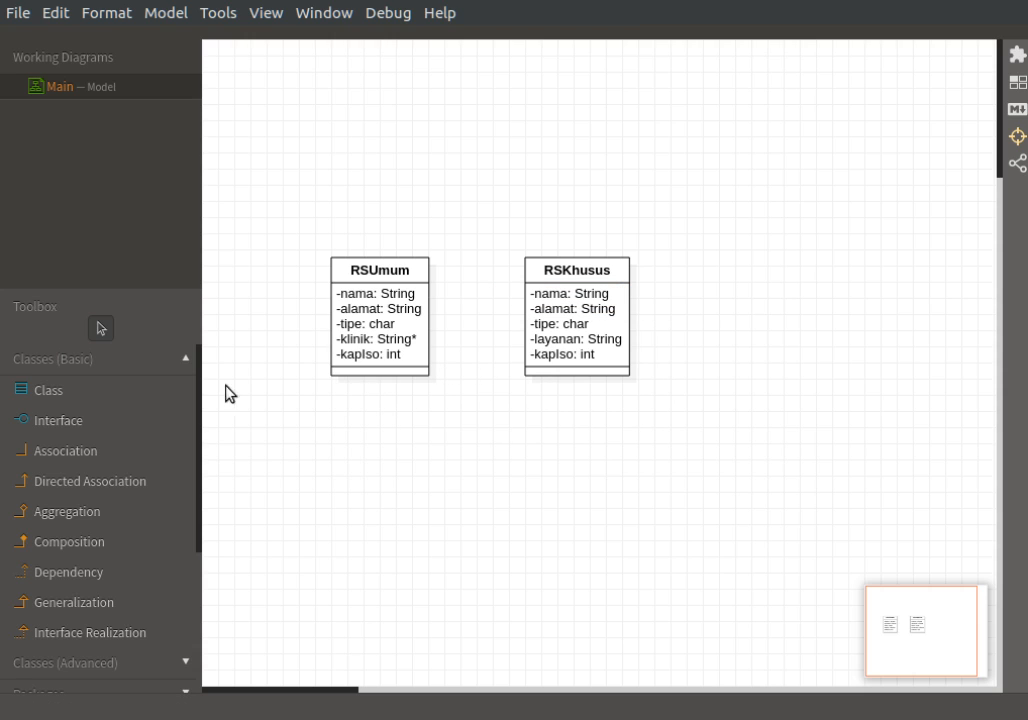
Add a third class named SuratPernyataan below and between RSUmum and RSKhusus.
{"action": "left_click", "coordinate": [76, 390]}
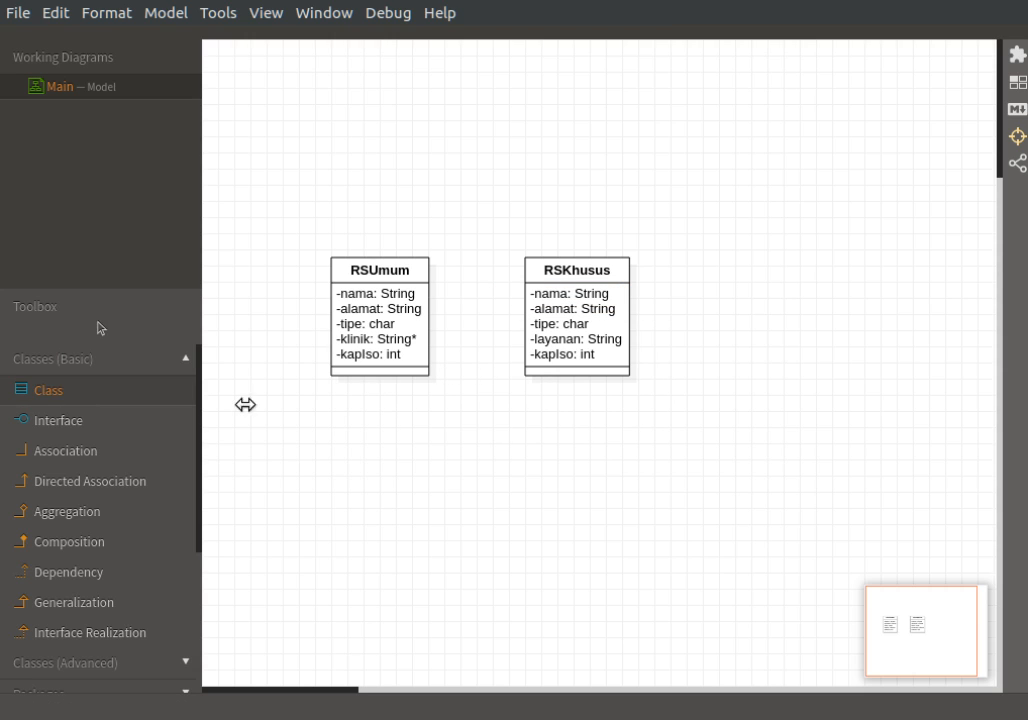
{"action": "left_click", "coordinate": [441, 461]}
{"action": "type", "text": "Sura"}
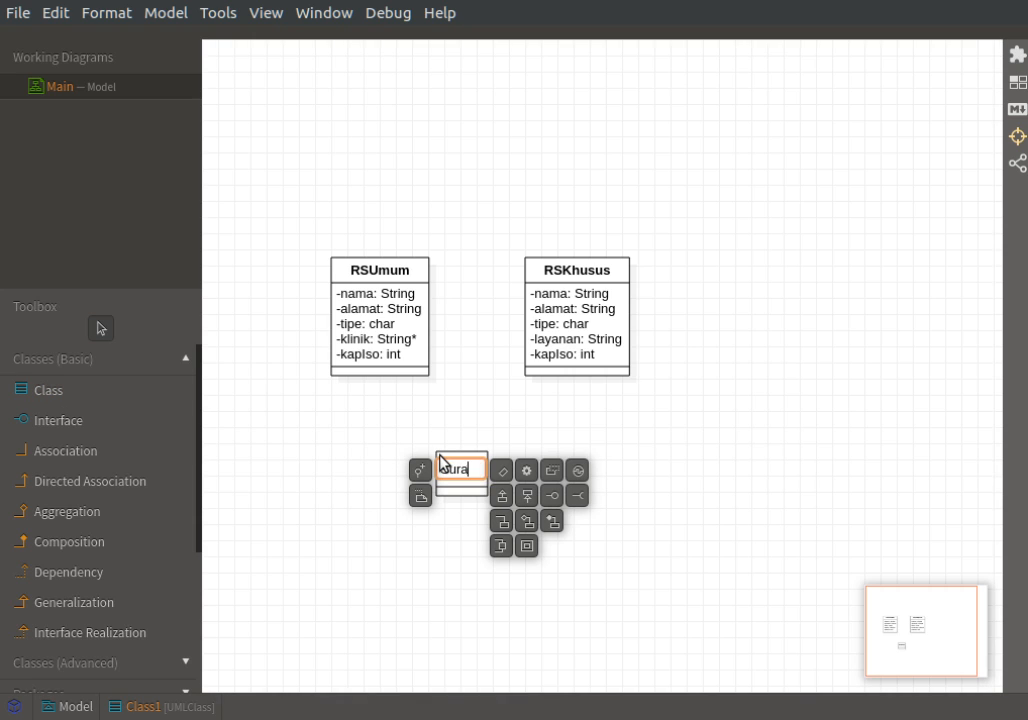
{"action": "type", "text": "tPernyataan"}
{"action": "left_click", "coordinate": [489, 396]}
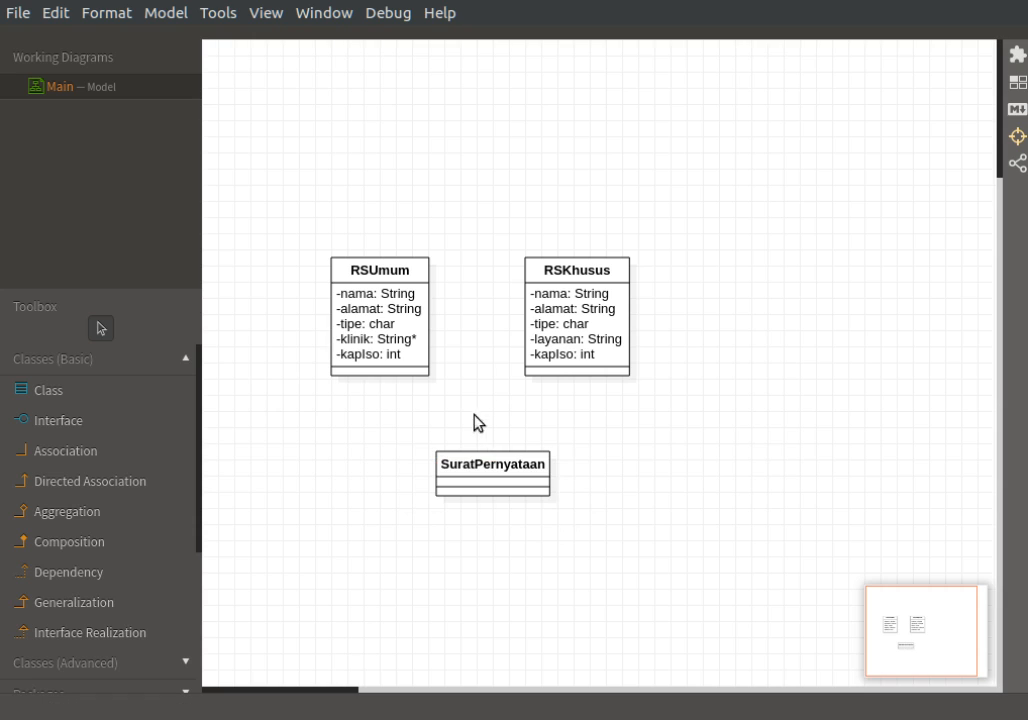
Add the attribute "namaRS: String" to the SuratPernyataan class.
{"action": "double_click", "coordinate": [496, 477]}
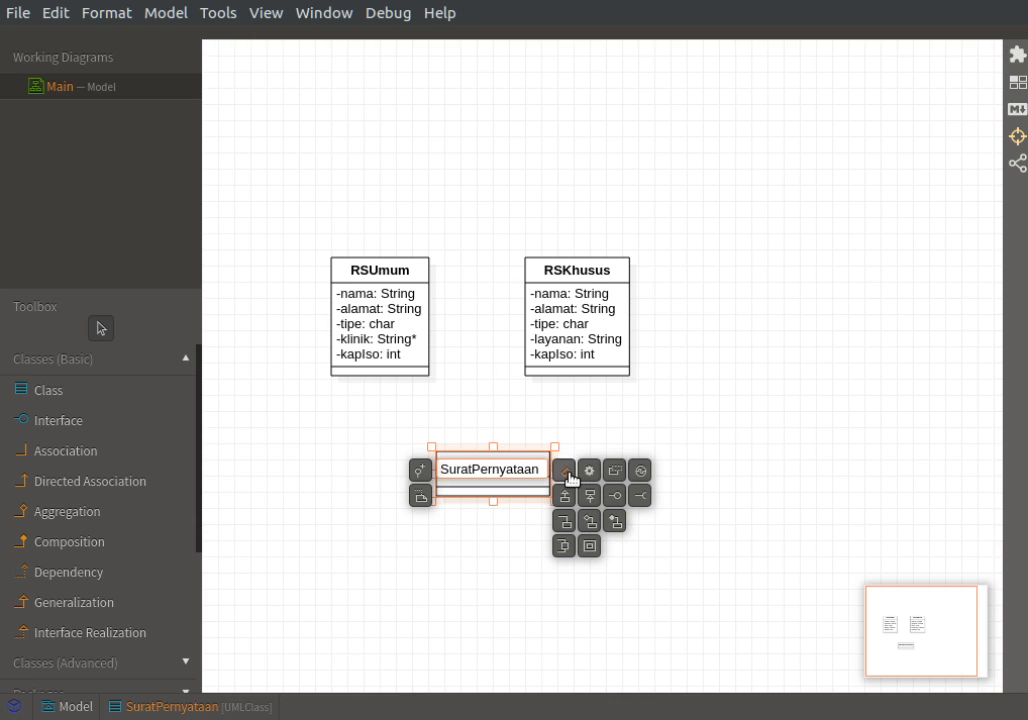
{"action": "left_click", "coordinate": [564, 472]}
{"action": "type", "text": "namars"}
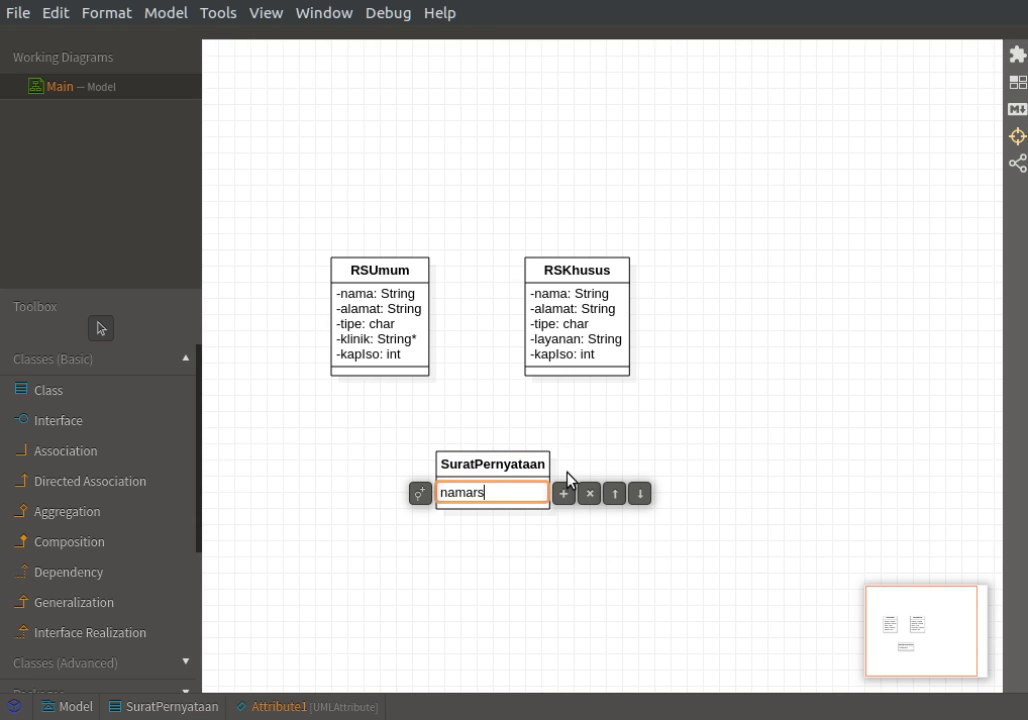
{"action": "key", "text": "BackSpace"}
{"action": "key", "text": "BackSpace"}
{"action": "type", "text": "RS: String"}
Add the attribute "sediaCovid: boolean" below namaRS in the SuratPernyataan class.
{"action": "left_click", "coordinate": [565, 495]}
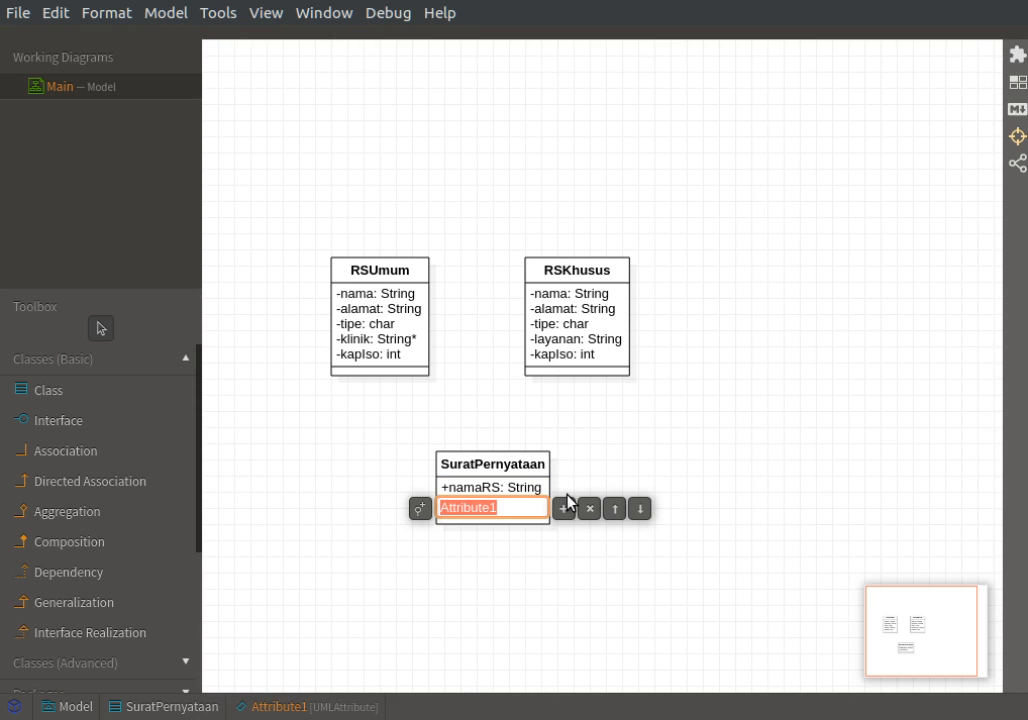
{"action": "type", "text": "sedia"}
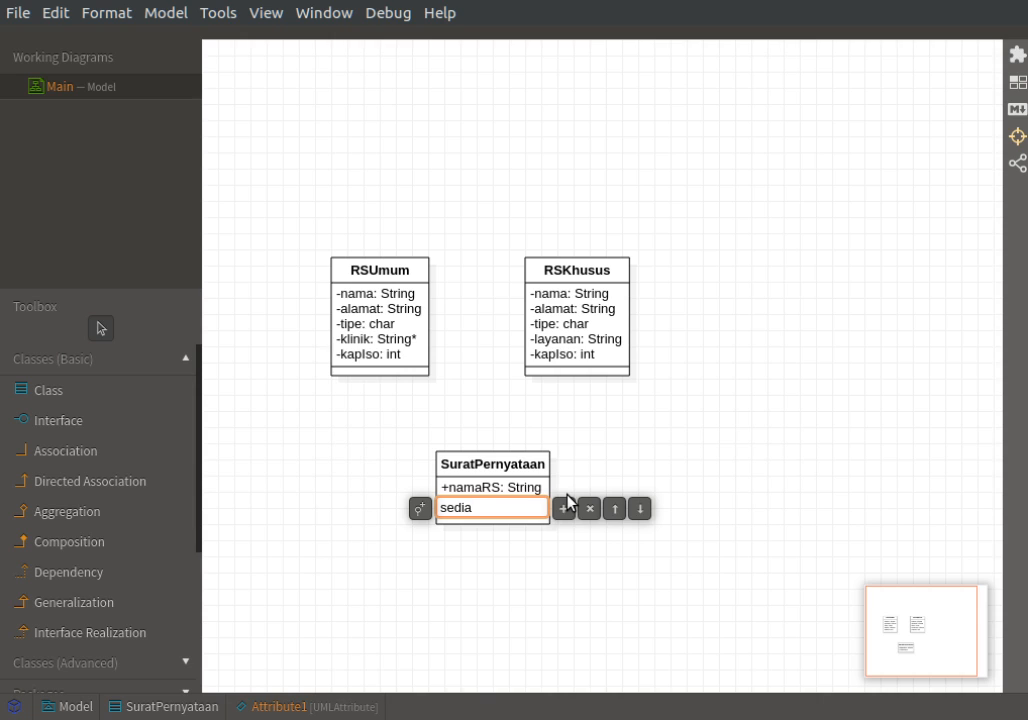
{"action": "type", "text": "Covid: boolean"}
{"action": "key", "text": "Return"}
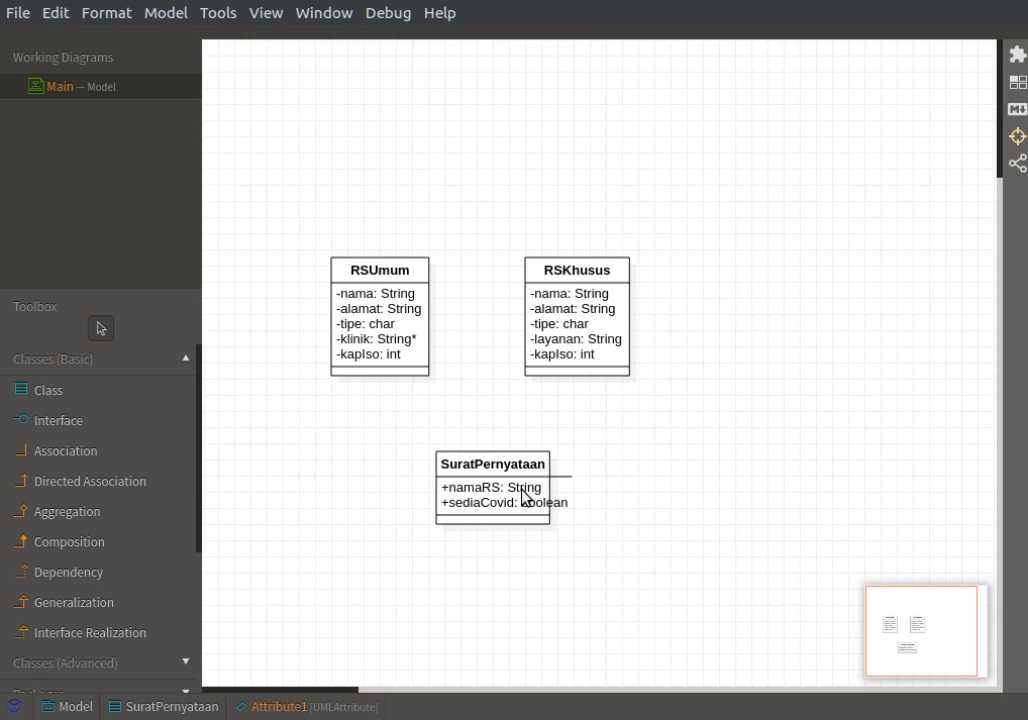
Set the visibility of SuratPernyataan's namaRS and sediaCovid attributes to private.
{"action": "double_click", "coordinate": [523, 490]}
{"action": "left_click", "coordinate": [418, 495]}
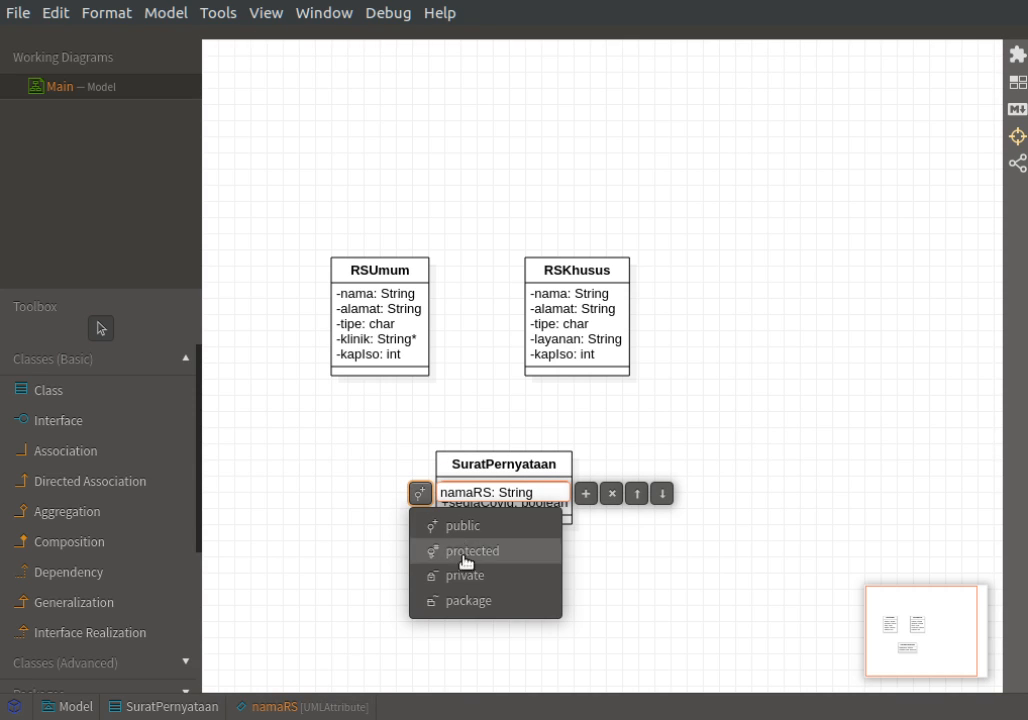
{"action": "left_click", "coordinate": [466, 576]}
{"action": "double_click", "coordinate": [470, 509]}
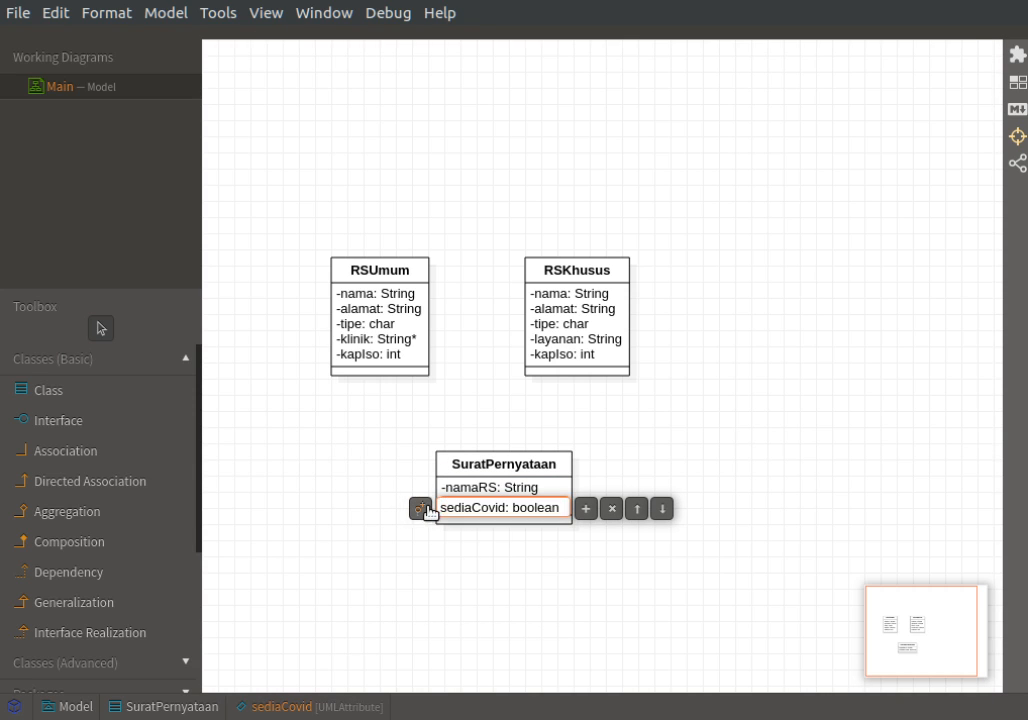
{"action": "left_click", "coordinate": [419, 508]}
{"action": "left_click", "coordinate": [470, 590]}
{"action": "left_click", "coordinate": [392, 457]}
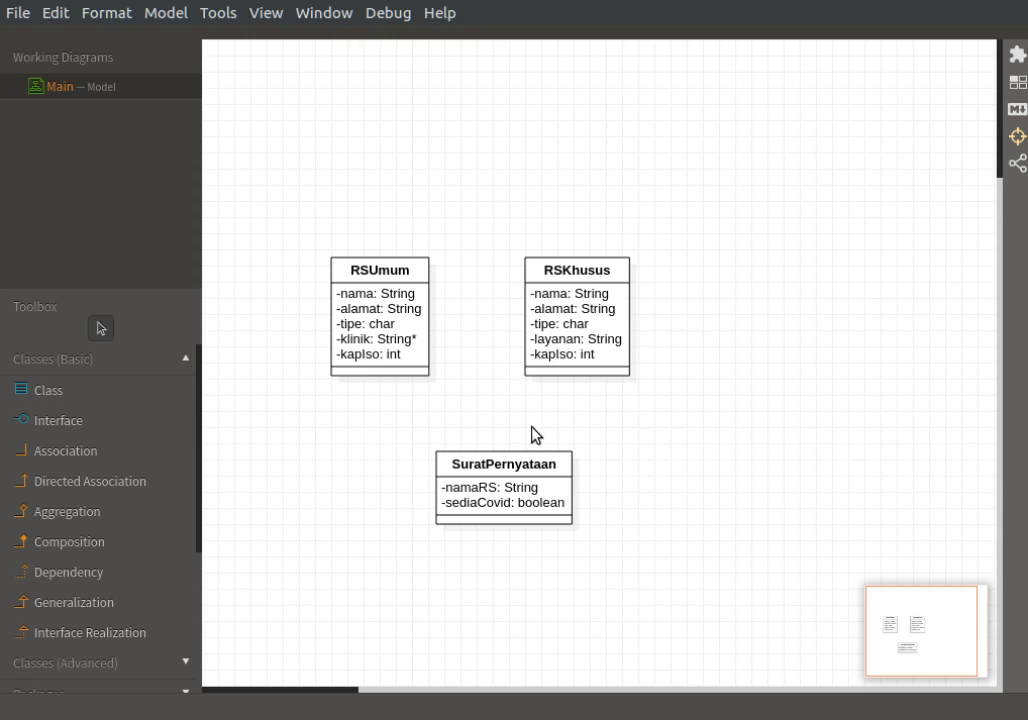
{"action": "left_click", "coordinate": [402, 340]}
{"action": "left_click", "coordinate": [560, 339]}
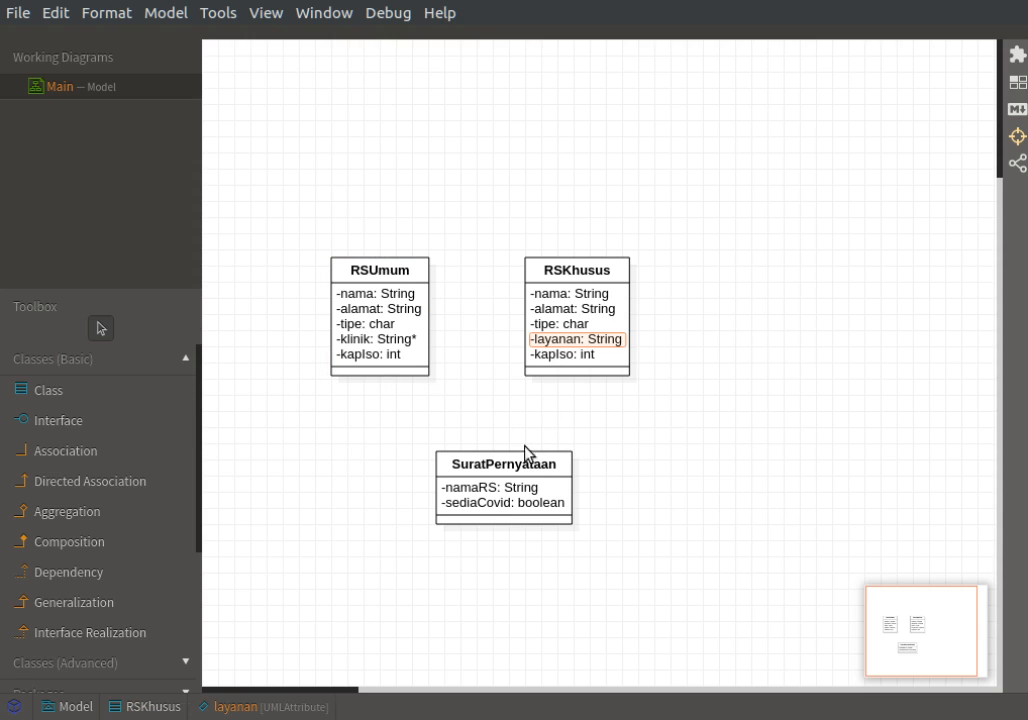
{"action": "left_click", "coordinate": [518, 480]}
{"action": "left_click", "coordinate": [663, 445]}
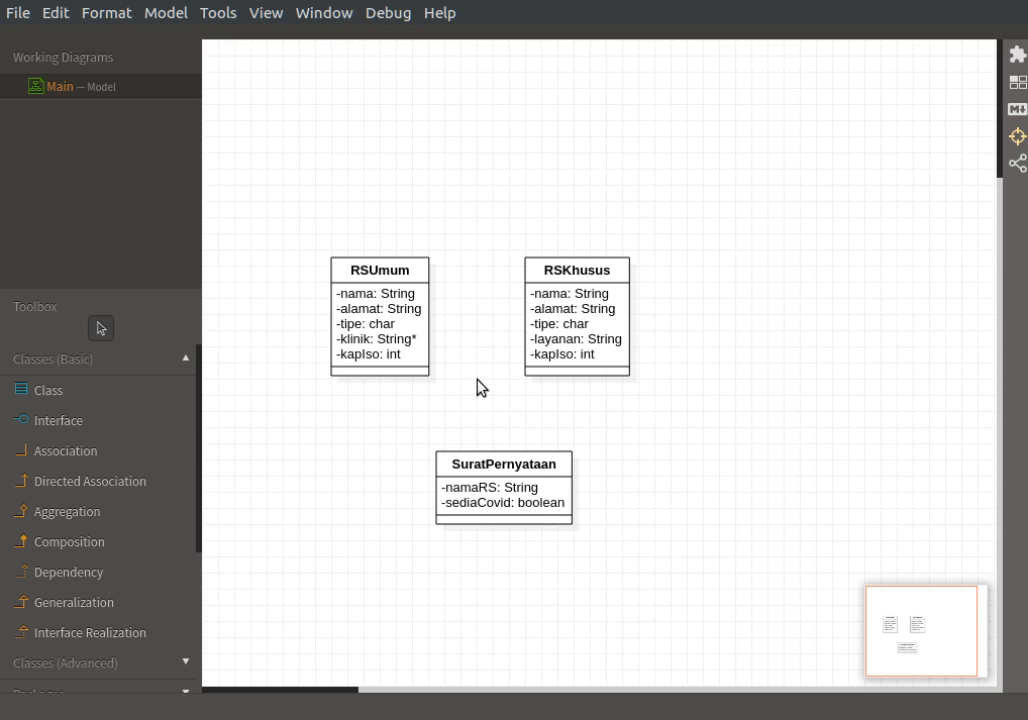
{"action": "left_click", "coordinate": [392, 280]}
{"action": "left_click", "coordinate": [587, 270]}
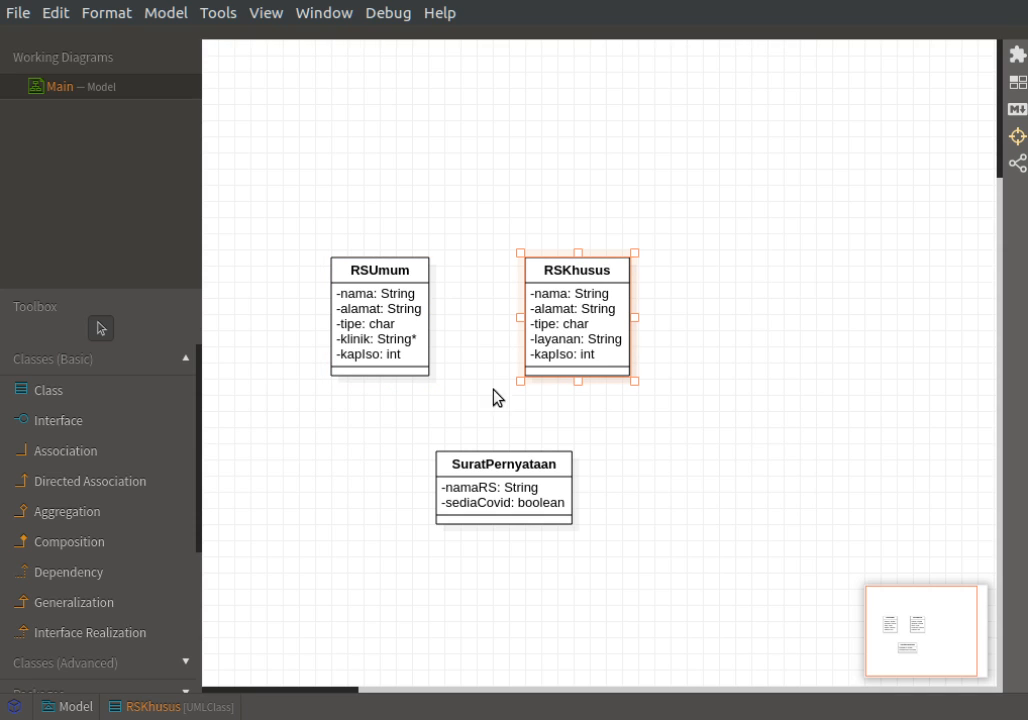
{"action": "left_click", "coordinate": [397, 280]}
{"action": "left_click", "coordinate": [579, 281]}
{"action": "left_click", "coordinate": [459, 321]}
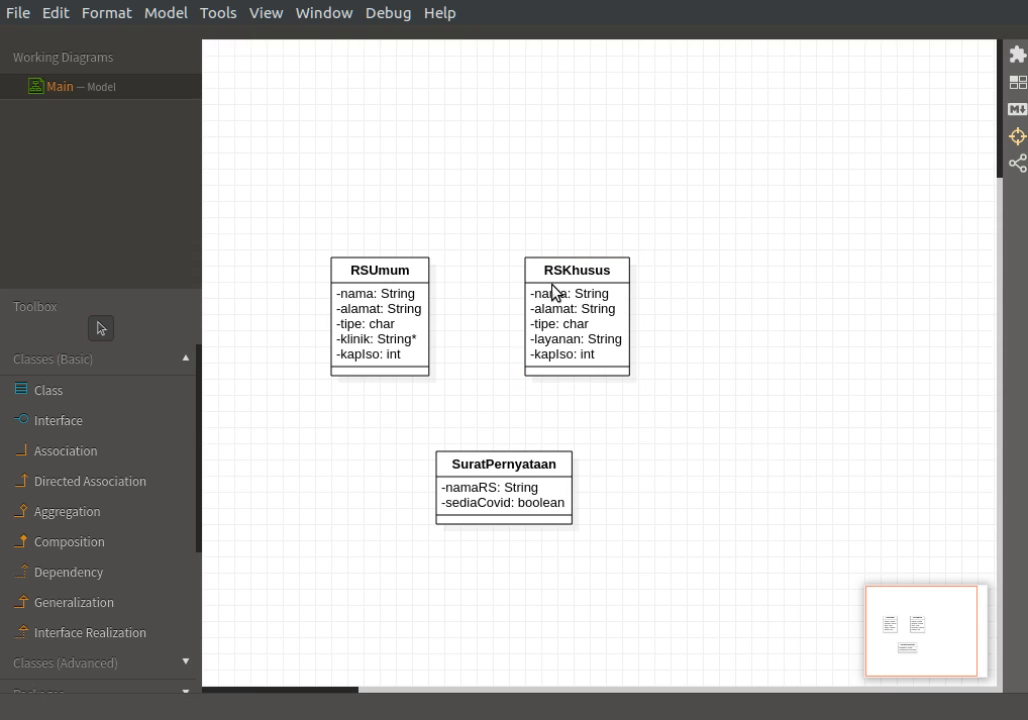
{"action": "left_click", "coordinate": [553, 292]}
{"action": "left_click", "coordinate": [376, 270]}
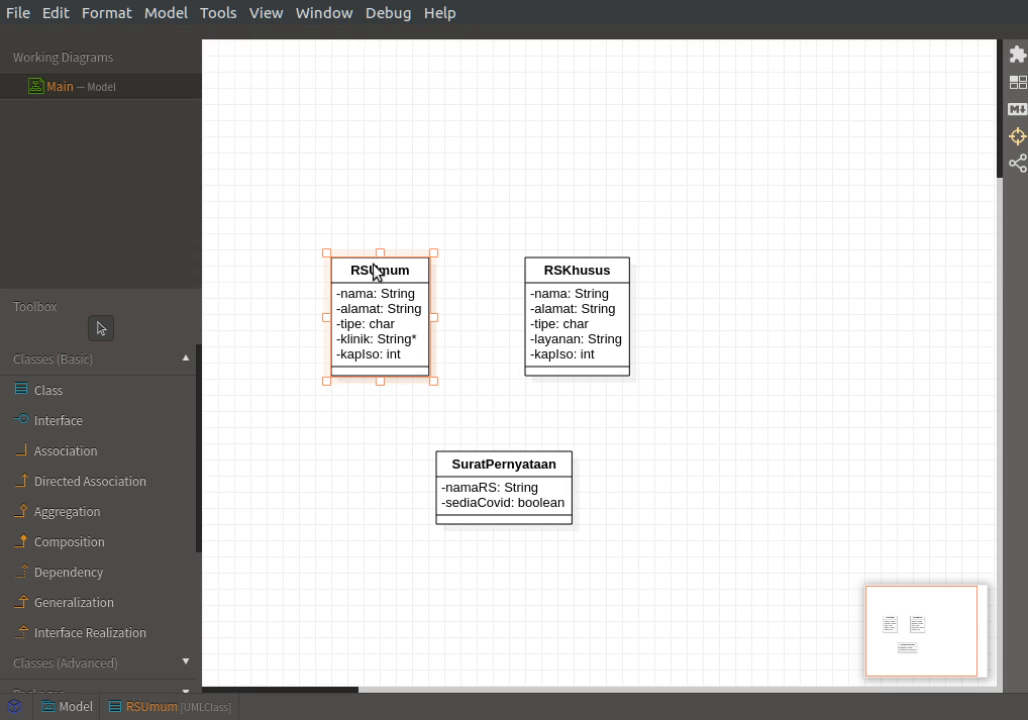
{"action": "left_click", "coordinate": [578, 284]}
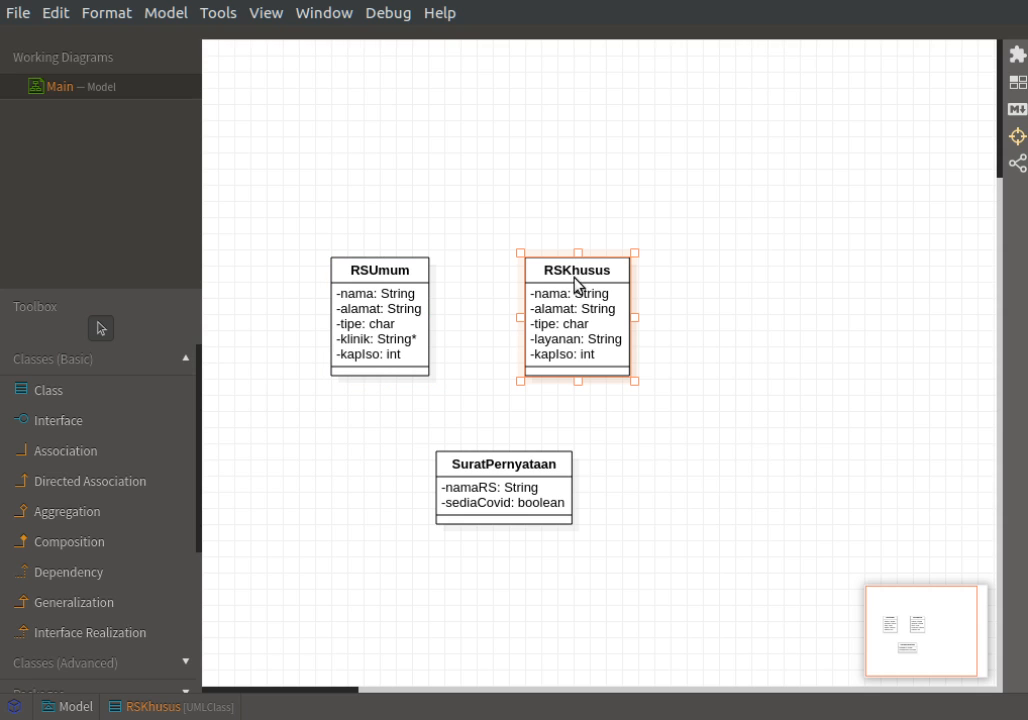
{"action": "left_click", "coordinate": [349, 291]}
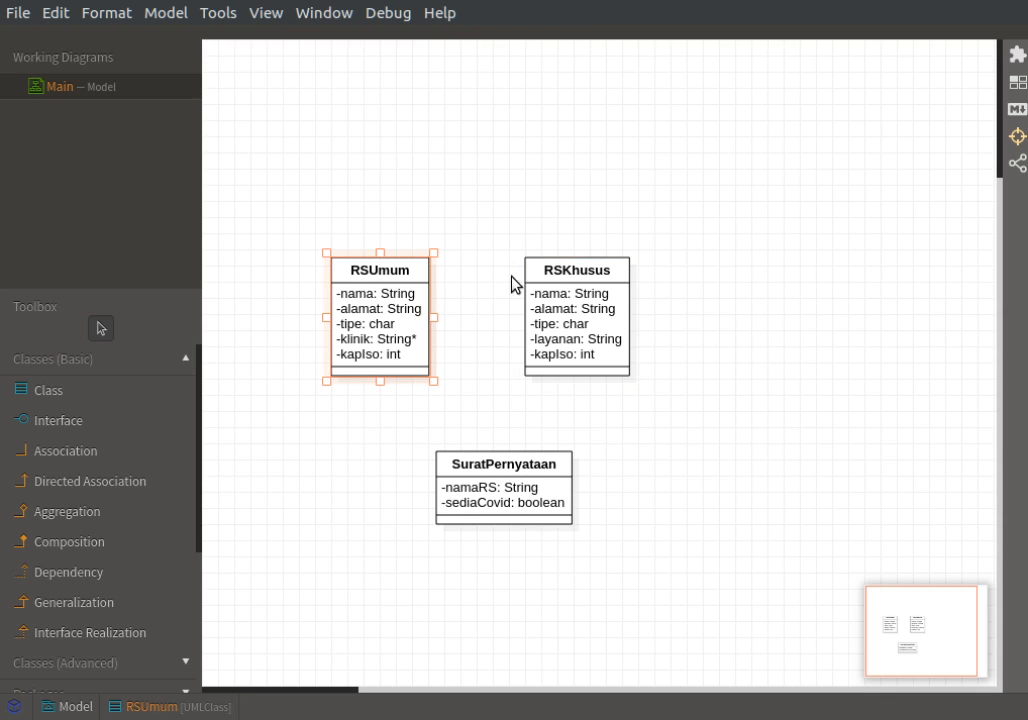
{"action": "left_click", "coordinate": [583, 279]}
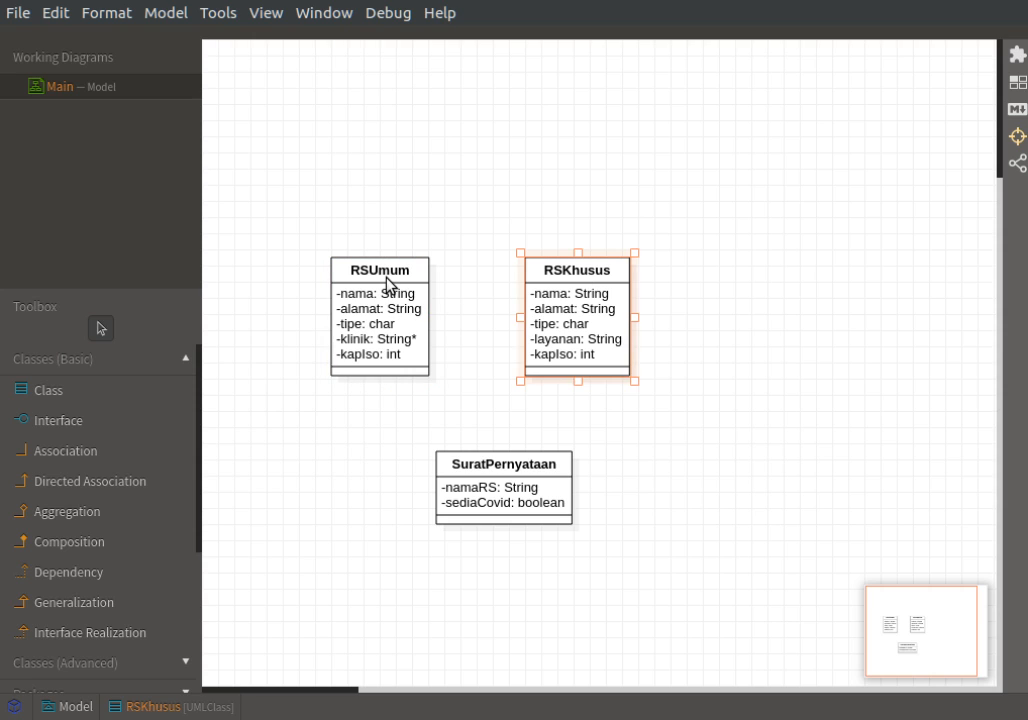
{"action": "left_click", "coordinate": [389, 283]}
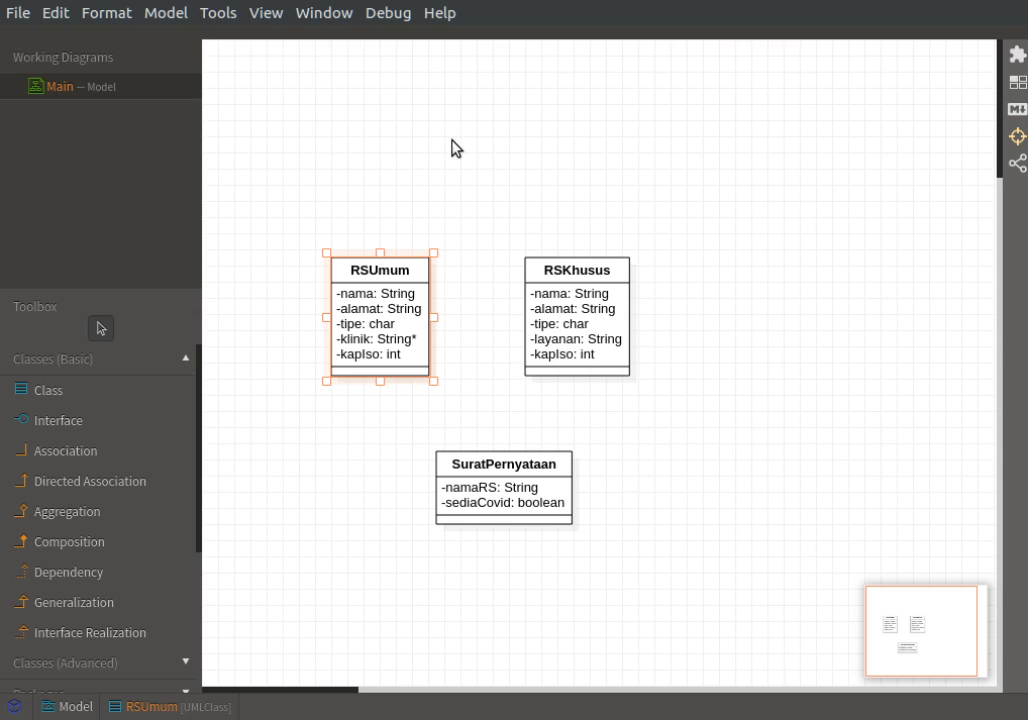
Place a new class above and between RSUmum and RSKhusus.
{"action": "left_click", "coordinate": [126, 388]}
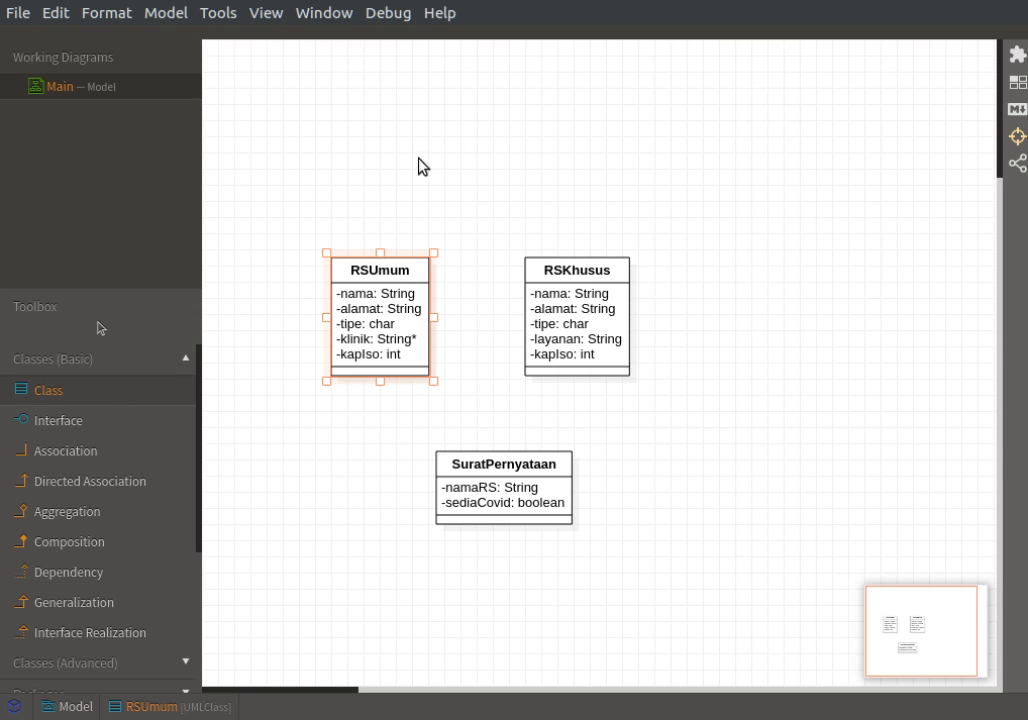
{"action": "left_click", "coordinate": [430, 106]}
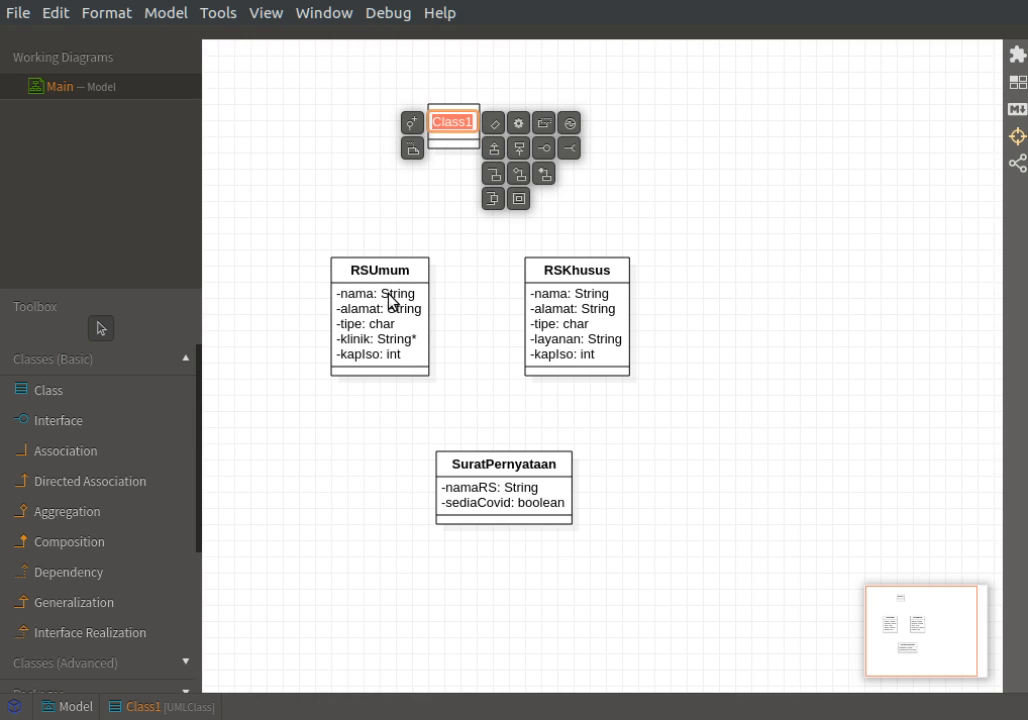